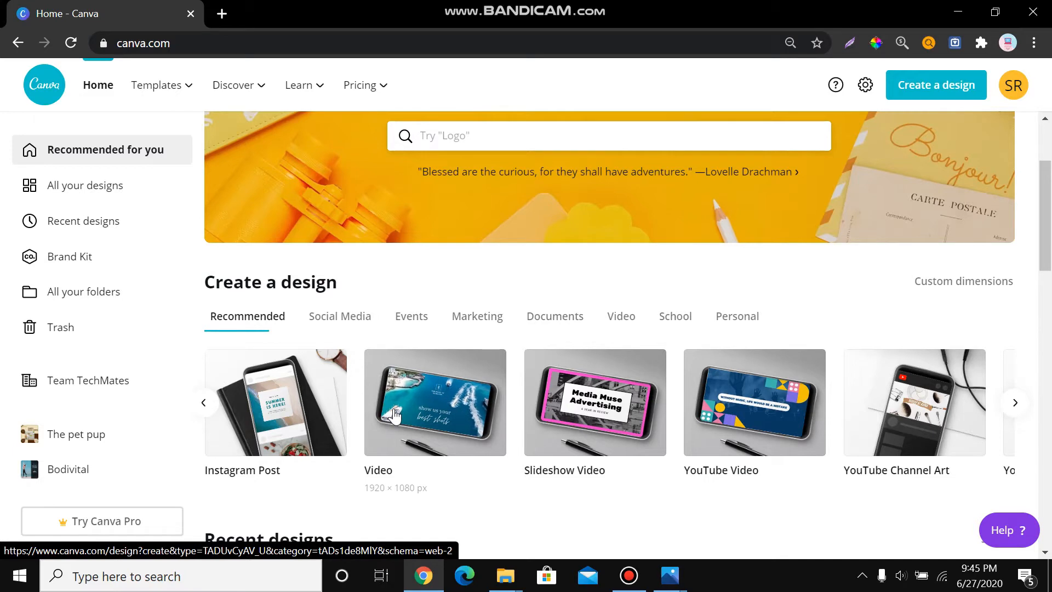
Step: Create a blank 1920 × 1080 px video design and apply the recently used Happy Birthday video template
{"action": "left_click", "coordinate": [417, 414]}
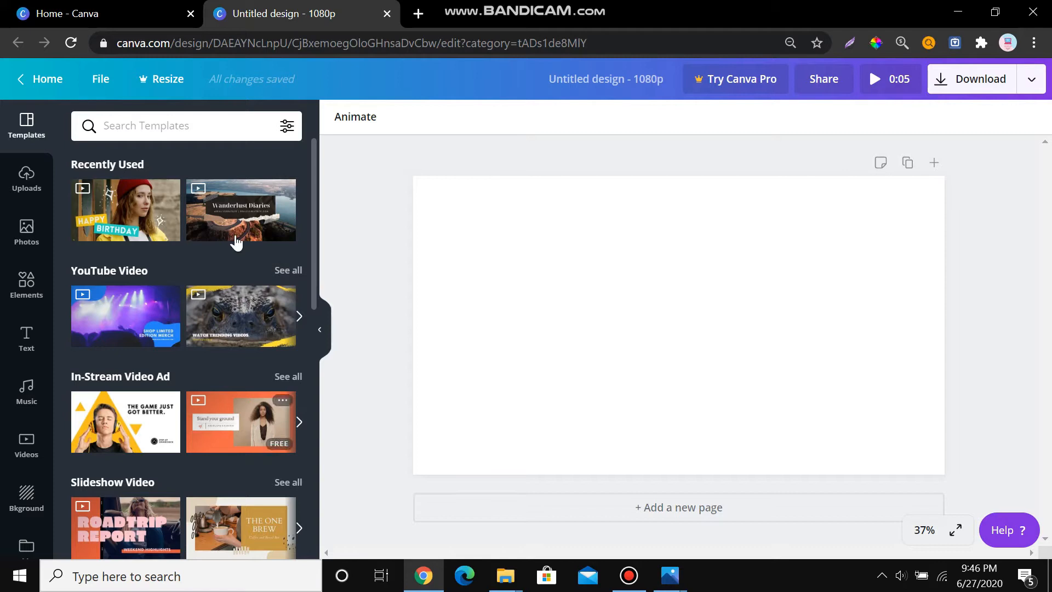
{"action": "left_click_drag", "start_coordinate": [314, 261], "coordinate": [333, 244]}
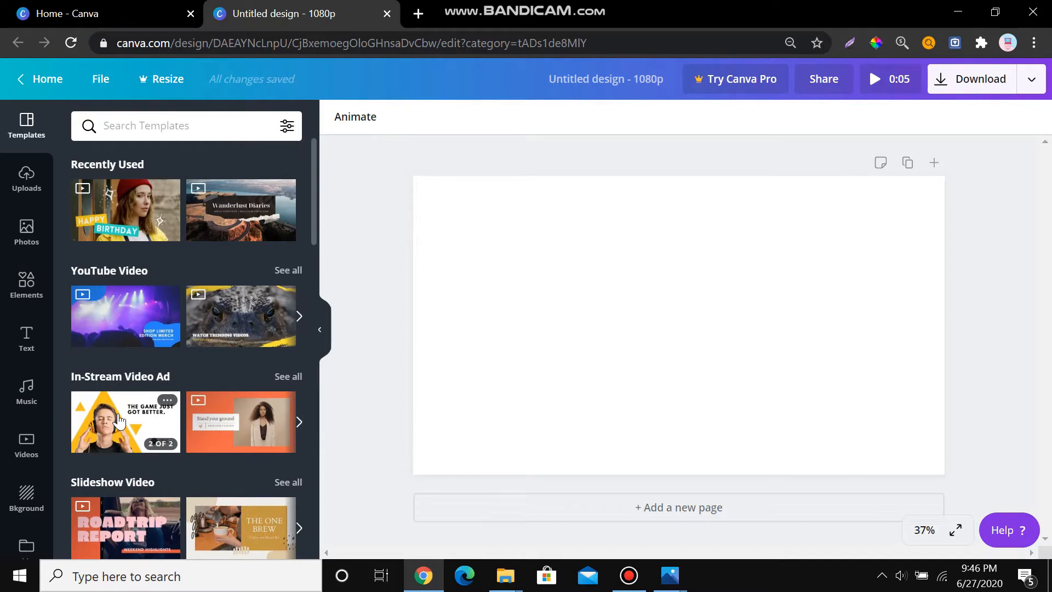
{"action": "left_click", "coordinate": [116, 202]}
Step: Delete the template's background video of the woman in the red beanie
{"action": "left_click", "coordinate": [627, 470]}
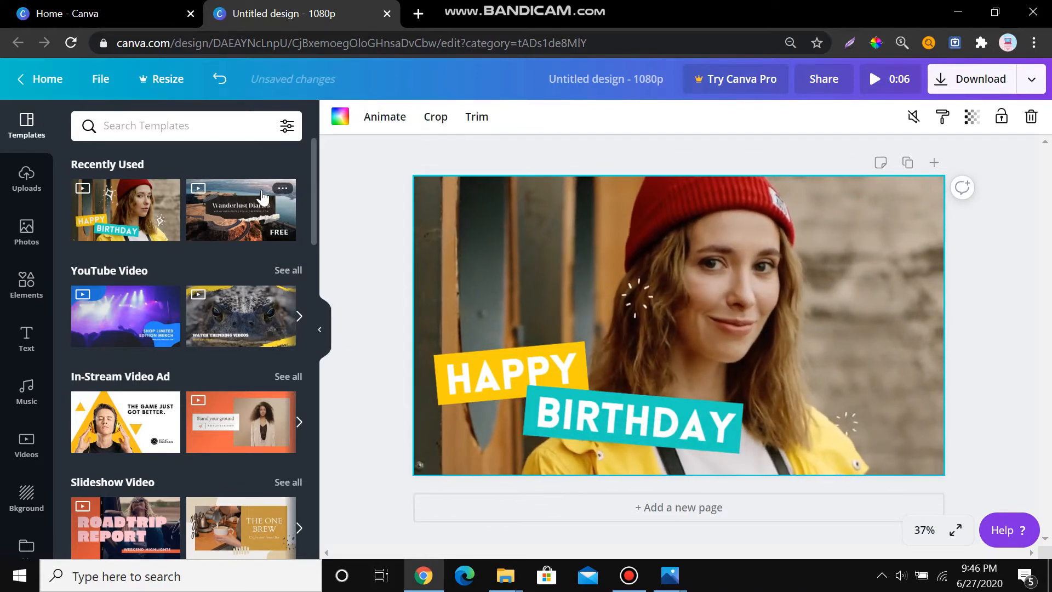
{"action": "mouse_move", "coordinate": [823, 191]}
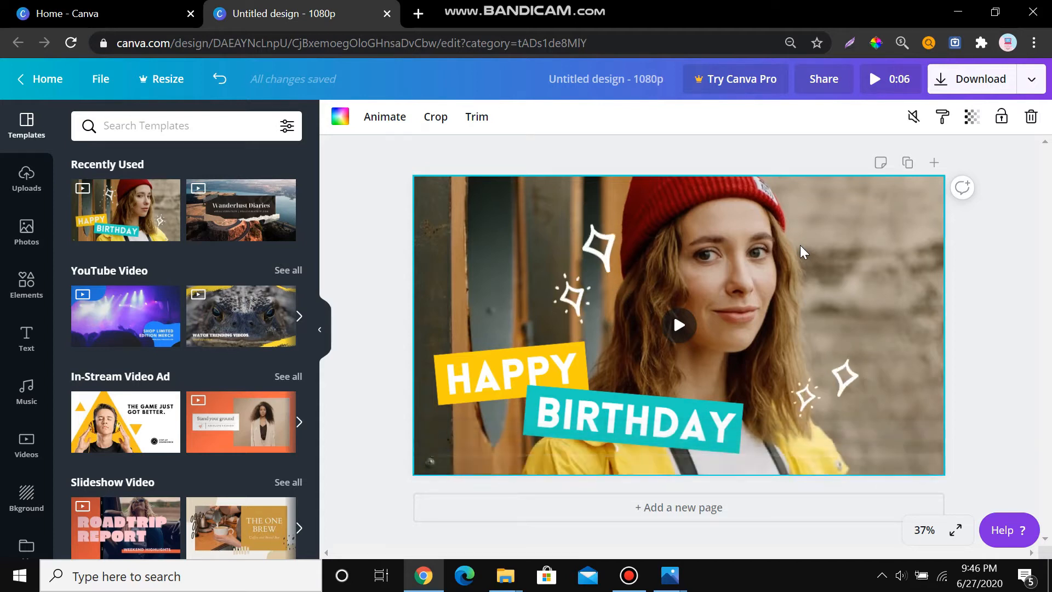
{"action": "key", "text": "Delete"}
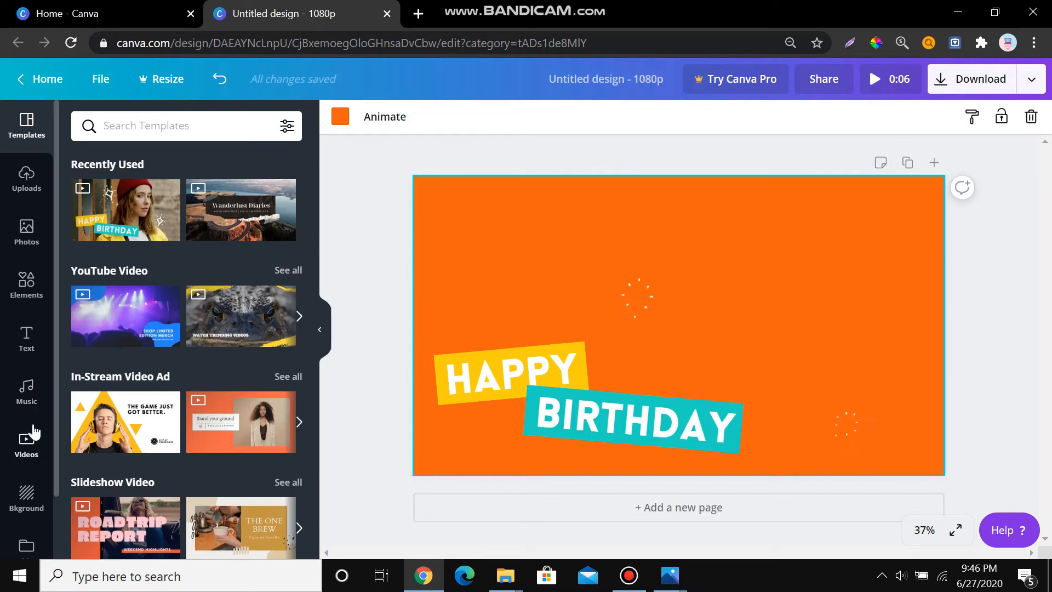
Step: Search the stock videos for "birthday" and look through the clips for a replacement background
{"action": "left_click", "coordinate": [18, 438]}
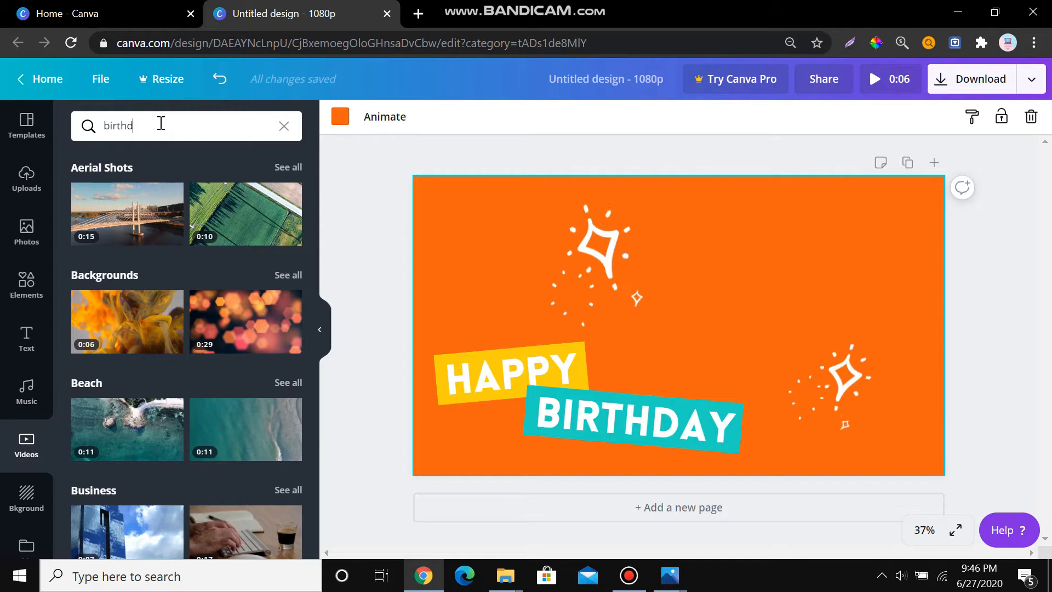
{"action": "key", "text": "Return"}
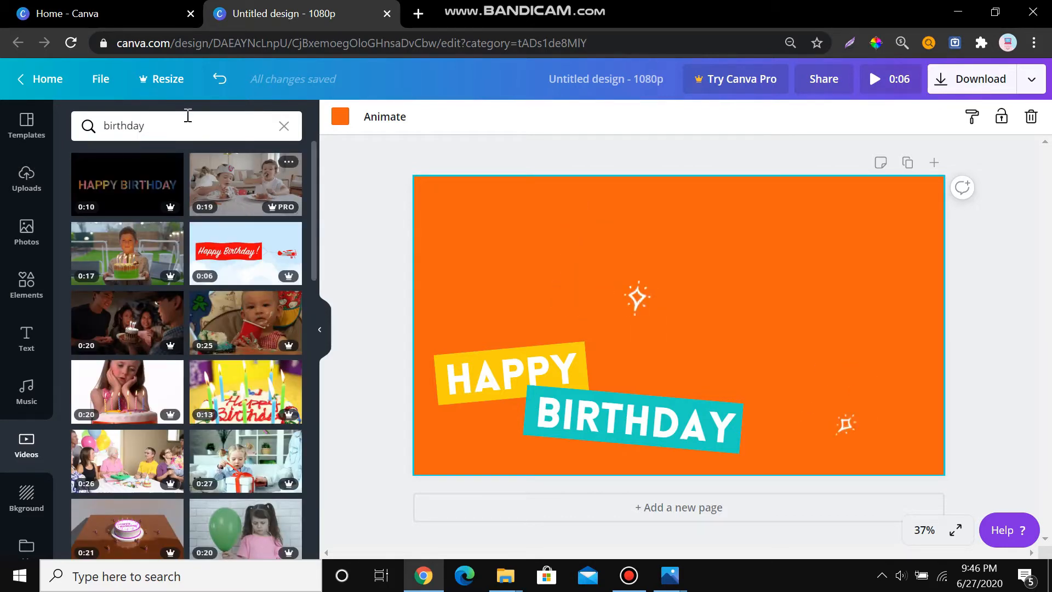
{"action": "left_click_drag", "start_coordinate": [315, 200], "coordinate": [312, 461]}
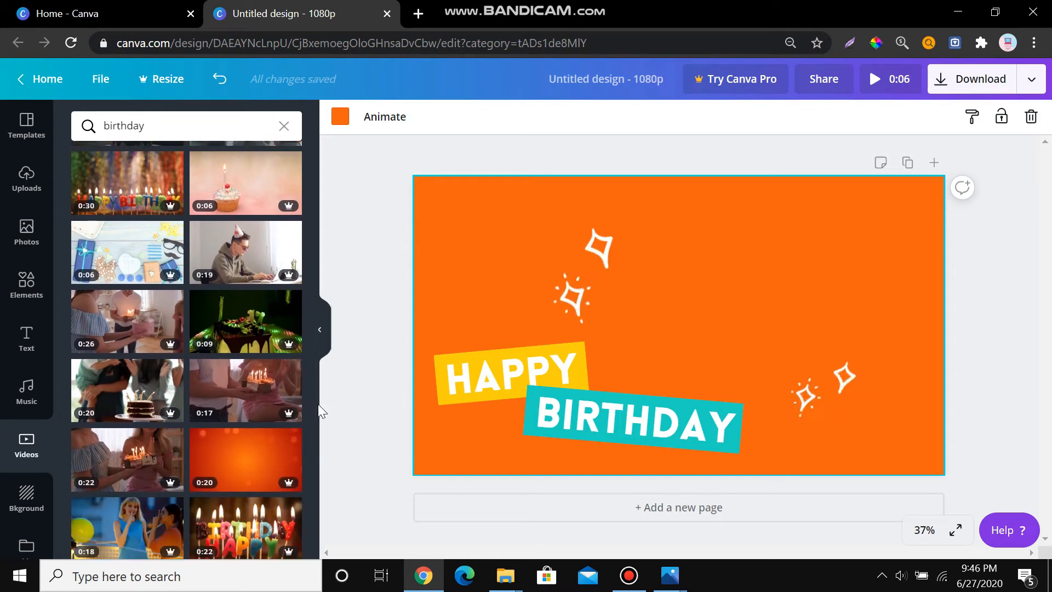
{"action": "left_click_drag", "start_coordinate": [314, 403], "coordinate": [324, 530]}
{"action": "scroll", "coordinate": [310, 451], "scroll_direction": "down", "scroll_amount": 2}
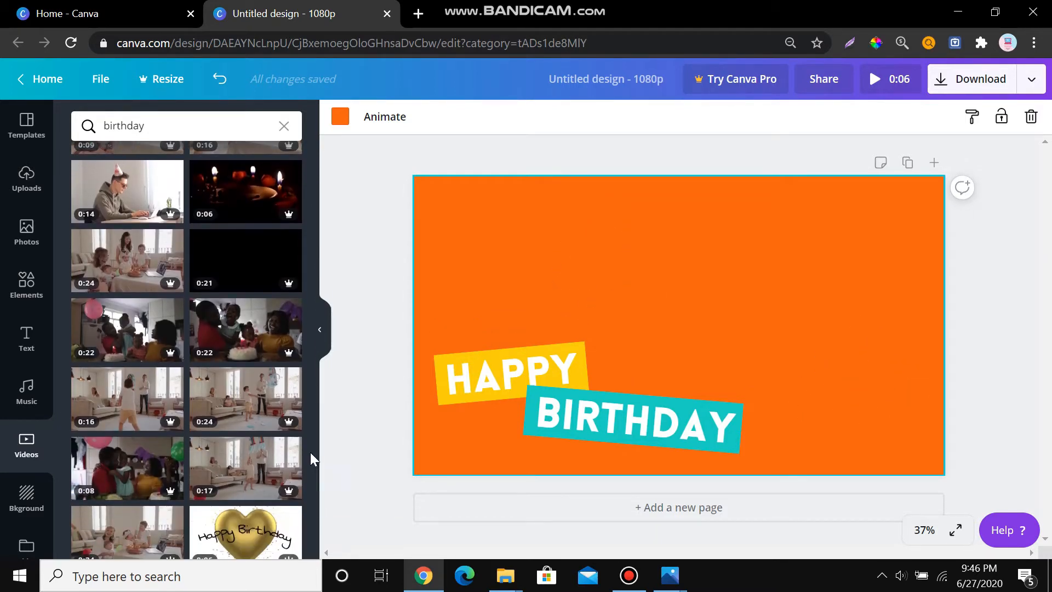
{"action": "left_click_drag", "start_coordinate": [315, 452], "coordinate": [314, 511]}
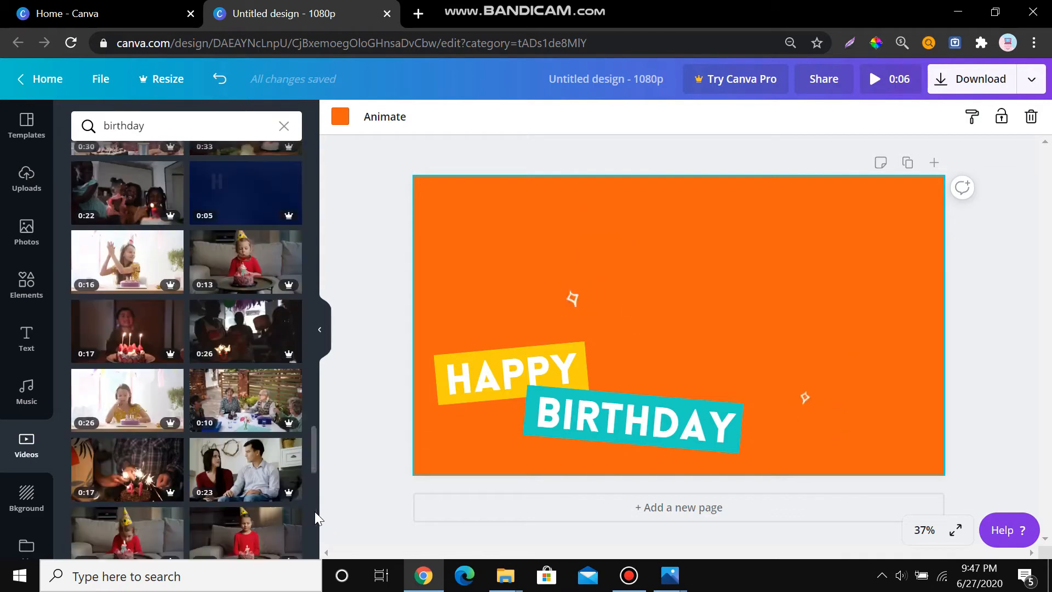
Step: Search the stock videos for "girl" and add the free 0:30 clip of a woman holding a sparkler
{"action": "left_click", "coordinate": [203, 128]}
{"action": "key", "text": "BackSpace"}
{"action": "key", "text": "BackSpace"}
{"action": "key", "text": "BackSpace"}
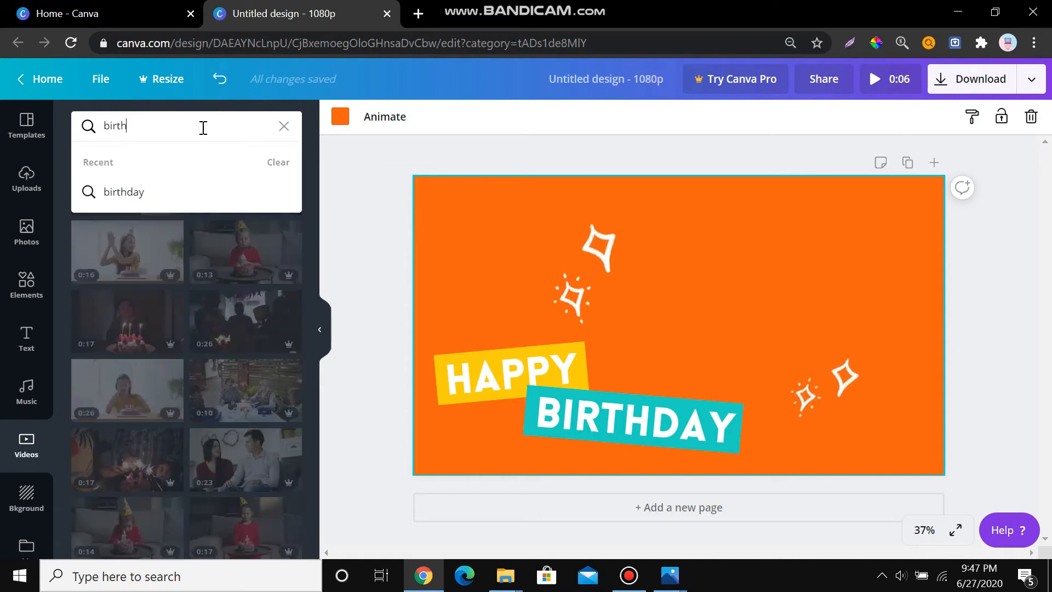
{"action": "type", "text": "g"}
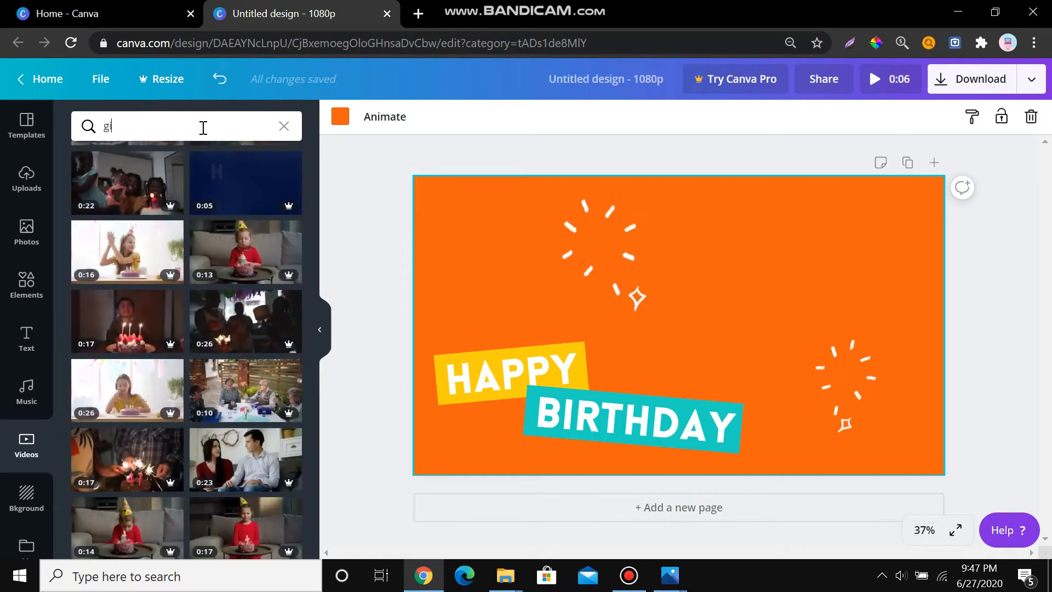
{"action": "type", "text": "irl"}
{"action": "key", "text": "Return"}
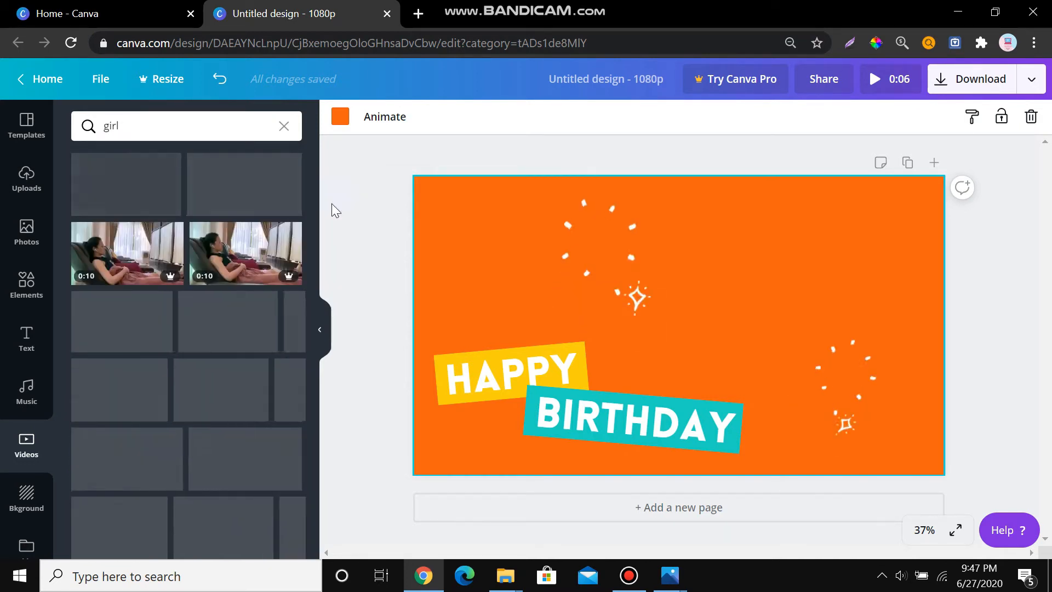
{"action": "left_click_drag", "start_coordinate": [313, 226], "coordinate": [331, 508]}
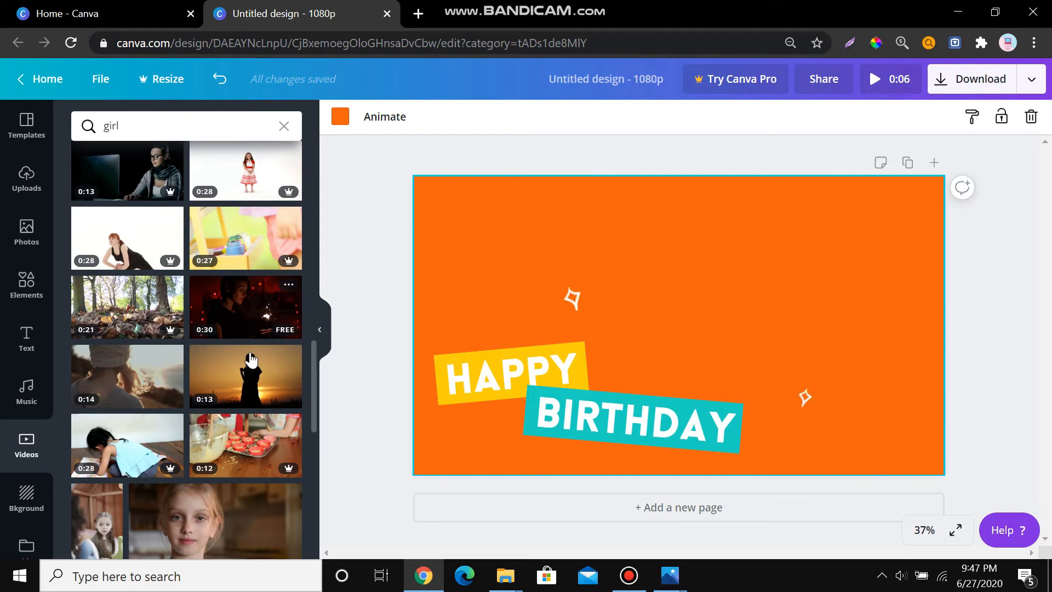
{"action": "left_click", "coordinate": [256, 295]}
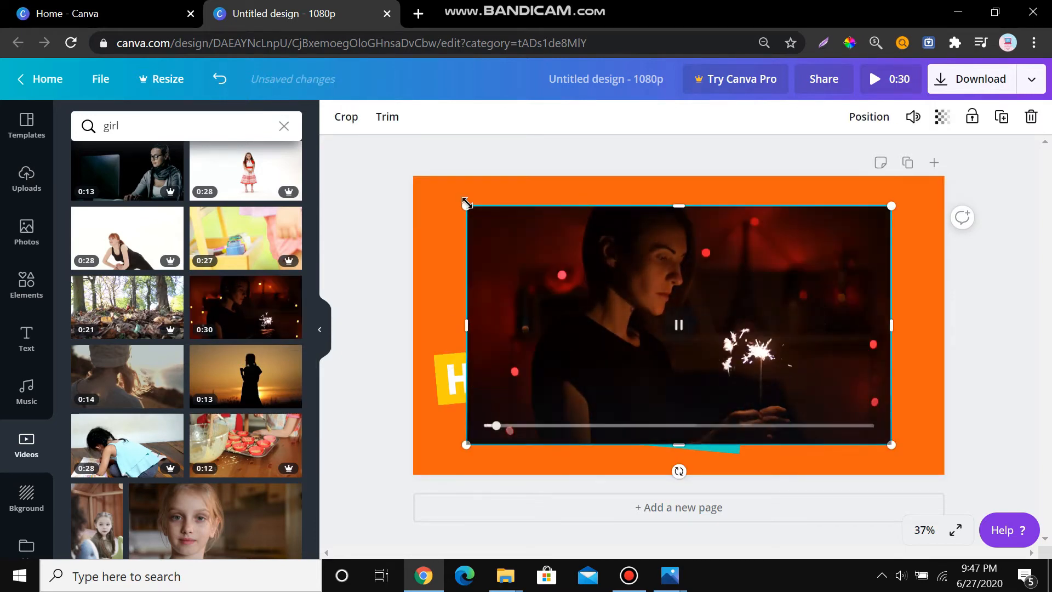
Step: Send the sparkler video behind the text and graphics, and enlarge it to cover the whole page
{"action": "mouse_move", "coordinate": [471, 214]}
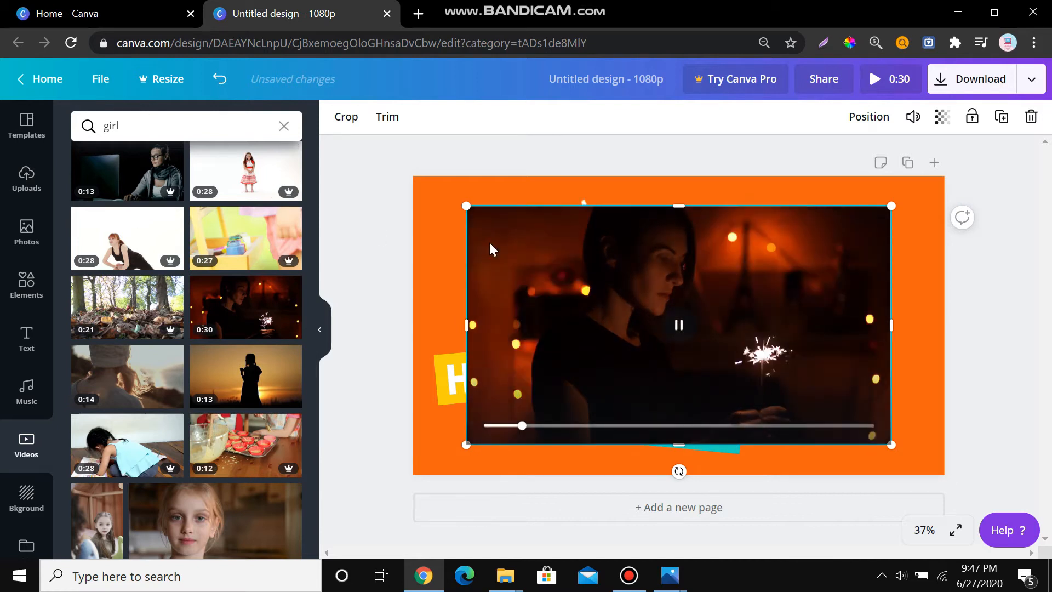
{"action": "right_click", "coordinate": [515, 266]}
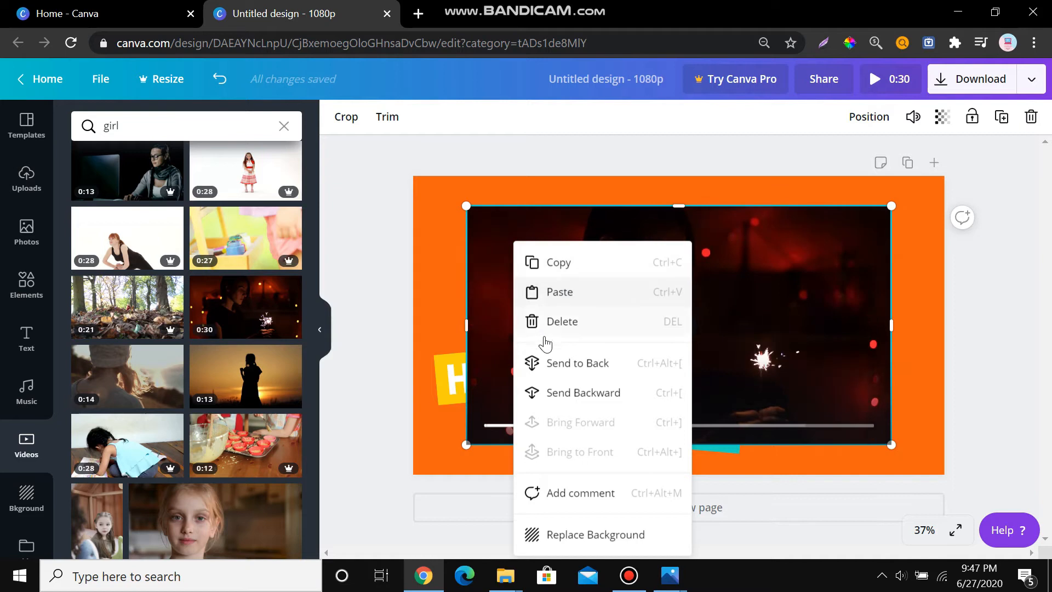
{"action": "left_click", "coordinate": [531, 365]}
{"action": "left_click_drag", "start_coordinate": [465, 206], "coordinate": [405, 187]}
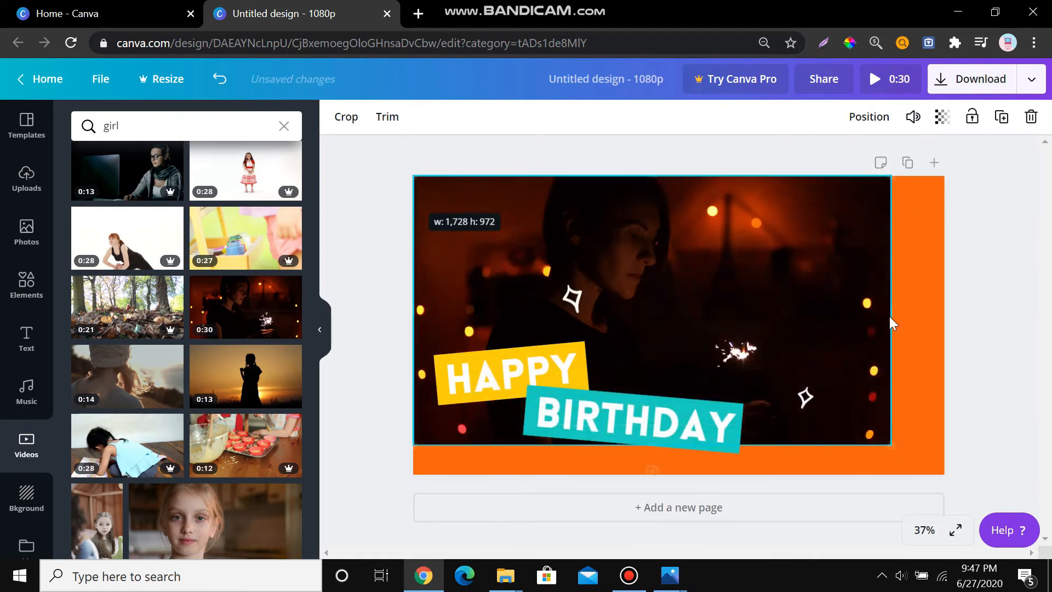
{"action": "left_click_drag", "start_coordinate": [909, 448], "coordinate": [964, 464]}
{"action": "left_click", "coordinate": [1017, 480]}
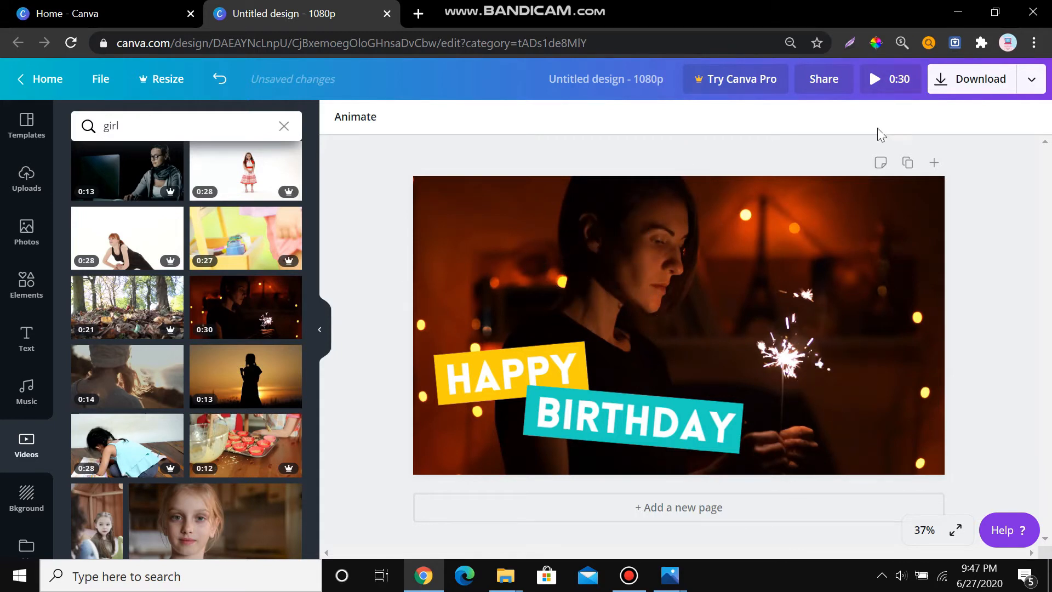
Step: Preview the birthday video with its new background, and return to the editor
{"action": "left_click", "coordinate": [880, 82]}
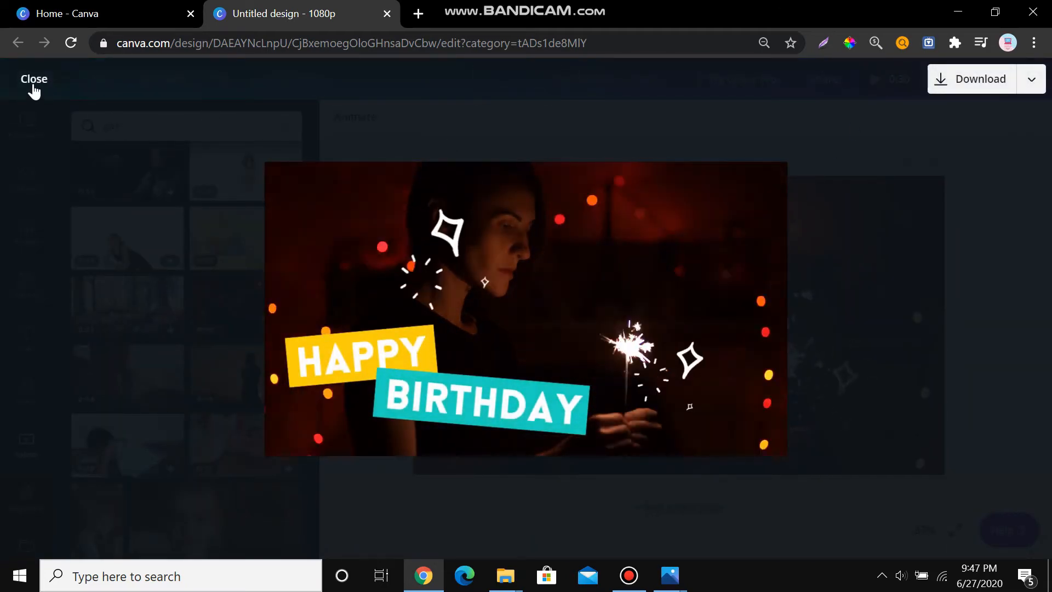
{"action": "left_click", "coordinate": [33, 83]}
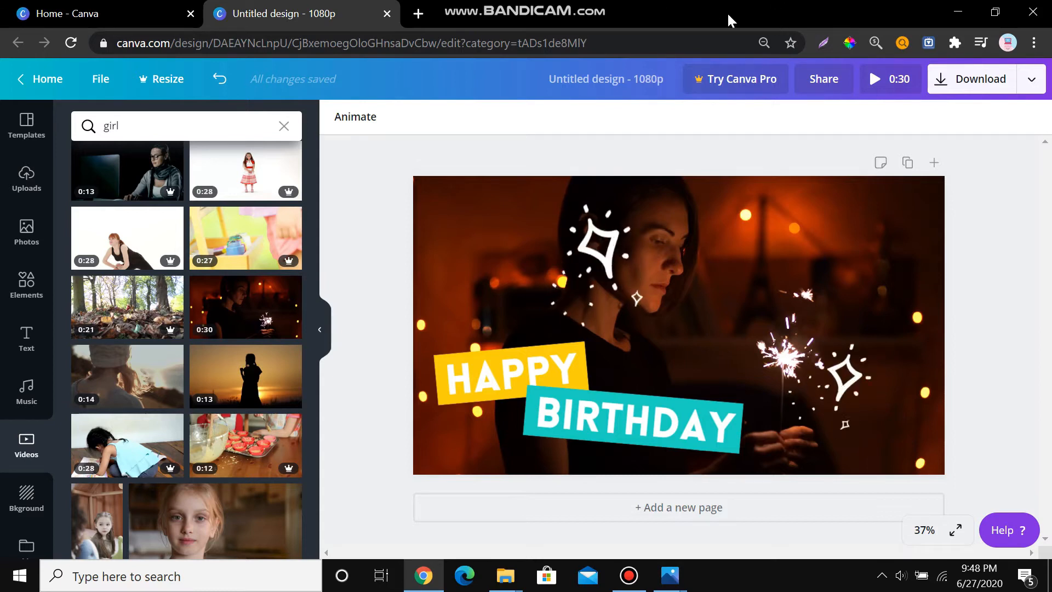
{"action": "mouse_move", "coordinate": [543, 5]}
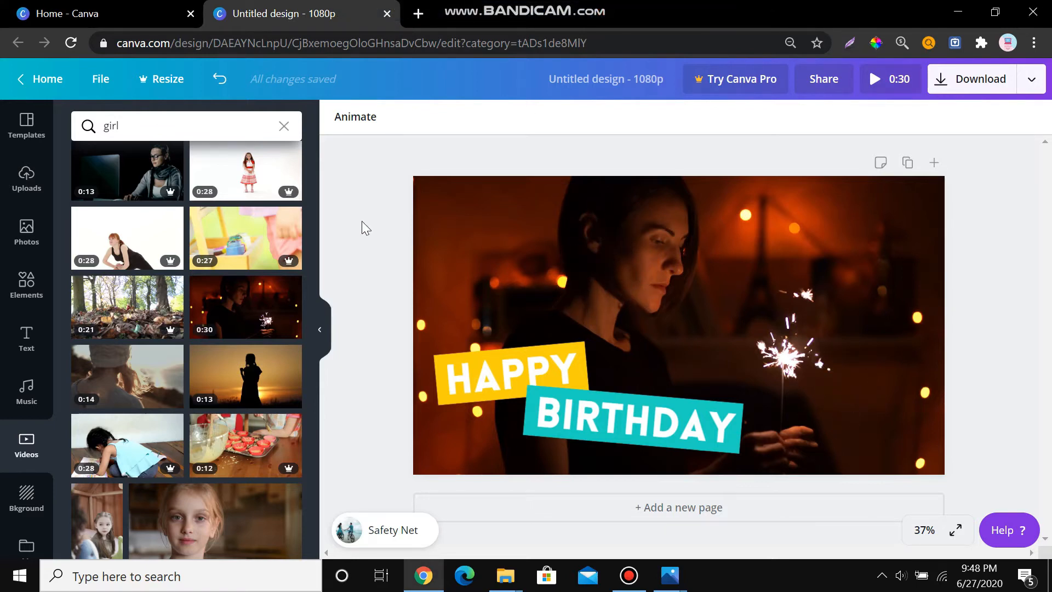
Step: Set the computer's speaker volume to 56 during the preview, and replay the birthday video before returning to the editor
{"action": "left_click", "coordinate": [879, 78]}
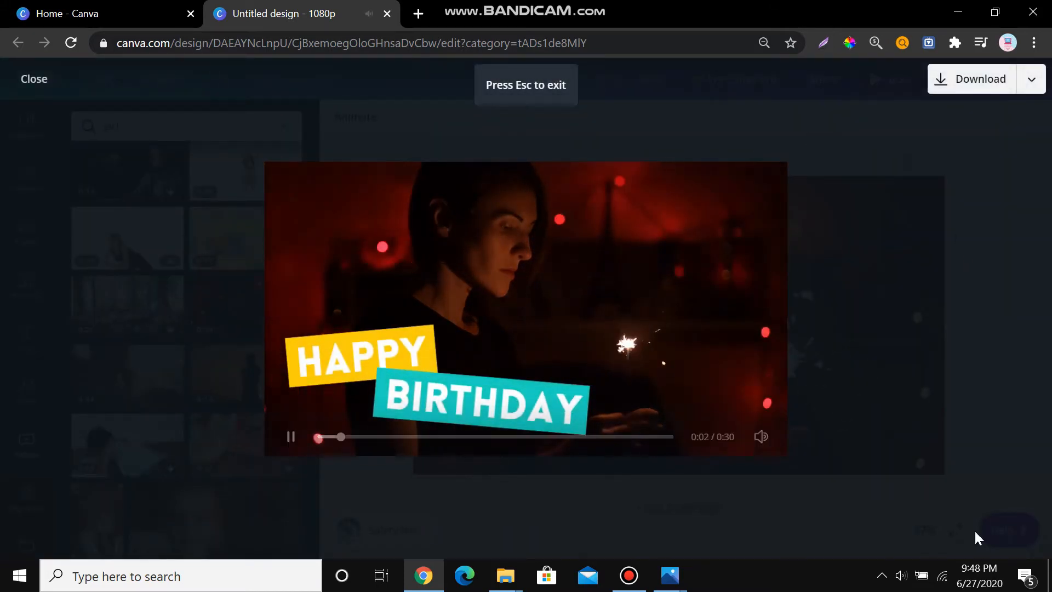
{"action": "left_click", "coordinate": [904, 574]}
{"action": "left_click_drag", "start_coordinate": [902, 537], "coordinate": [916, 538]}
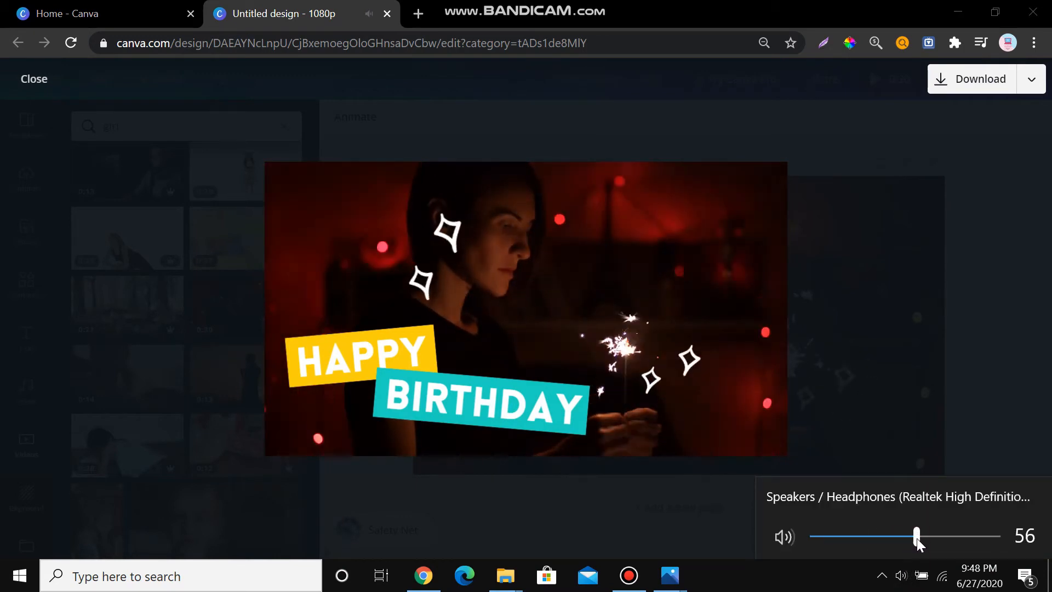
{"action": "left_click", "coordinate": [997, 455]}
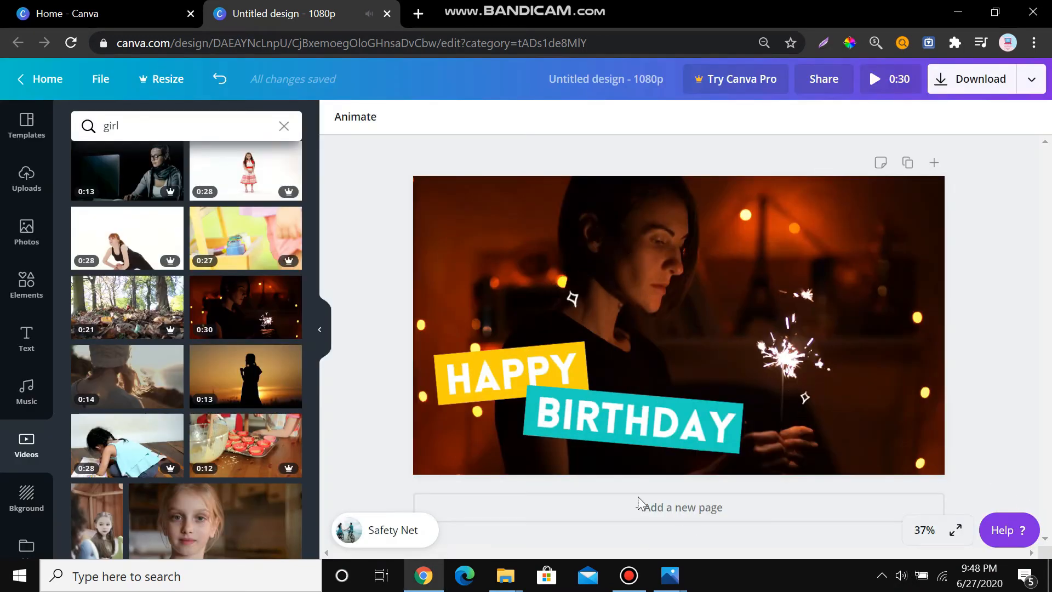
{"action": "left_click", "coordinate": [891, 85]}
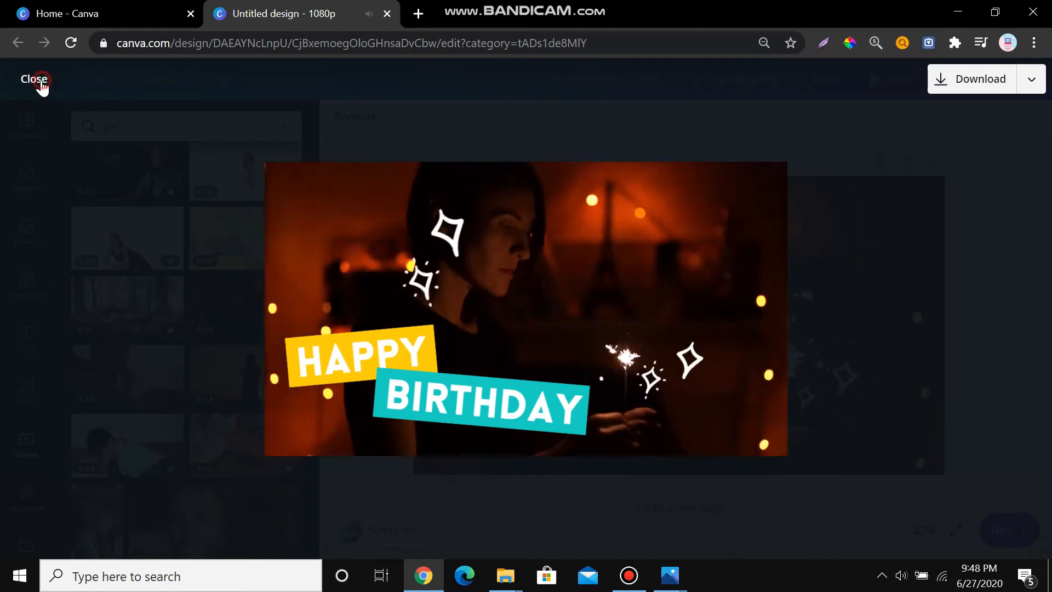
{"action": "left_click", "coordinate": [56, 88]}
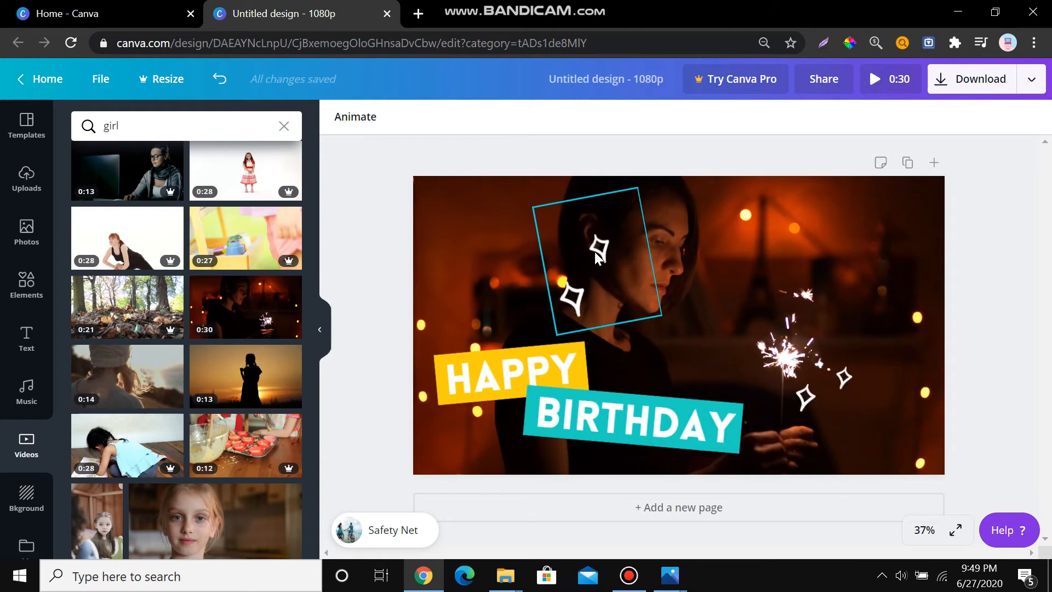
Step: Delete both animated sparkle graphics, the one over the woman's head and the one beside the sparkler
{"action": "left_click", "coordinate": [595, 253]}
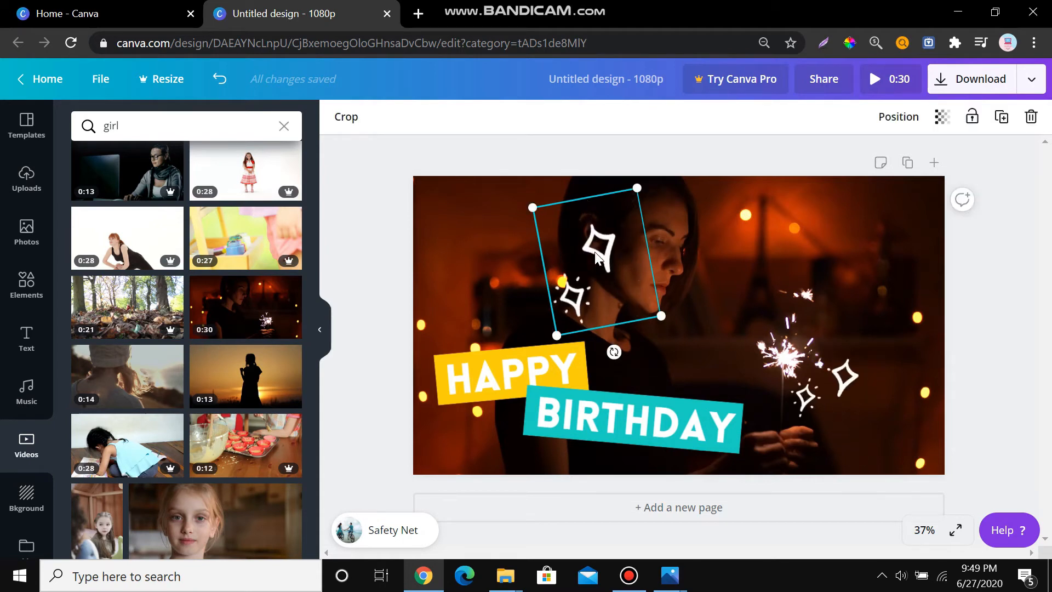
{"action": "key", "text": "Delete"}
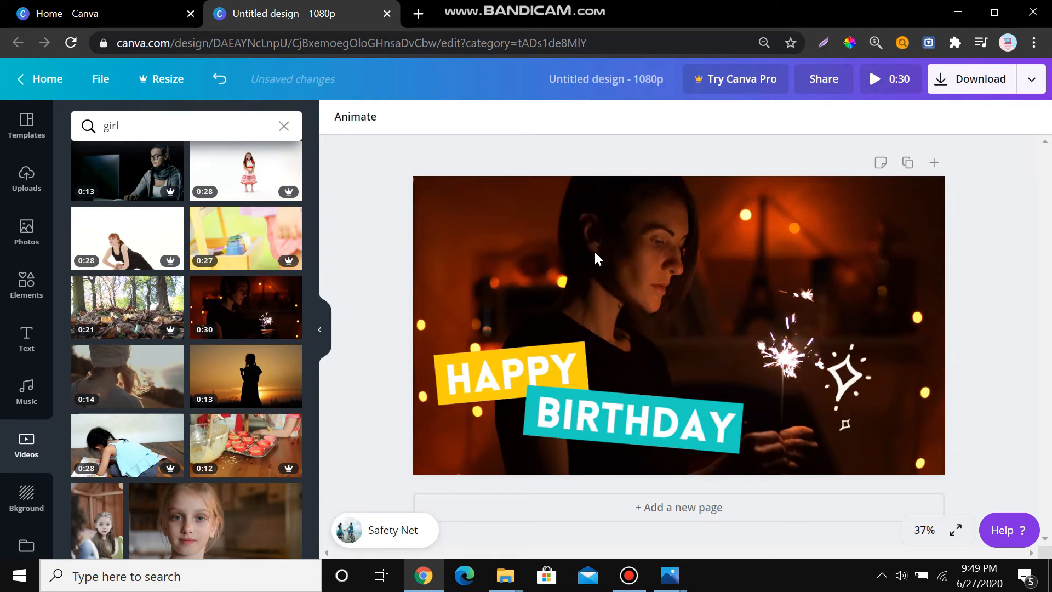
{"action": "left_click", "coordinate": [843, 403]}
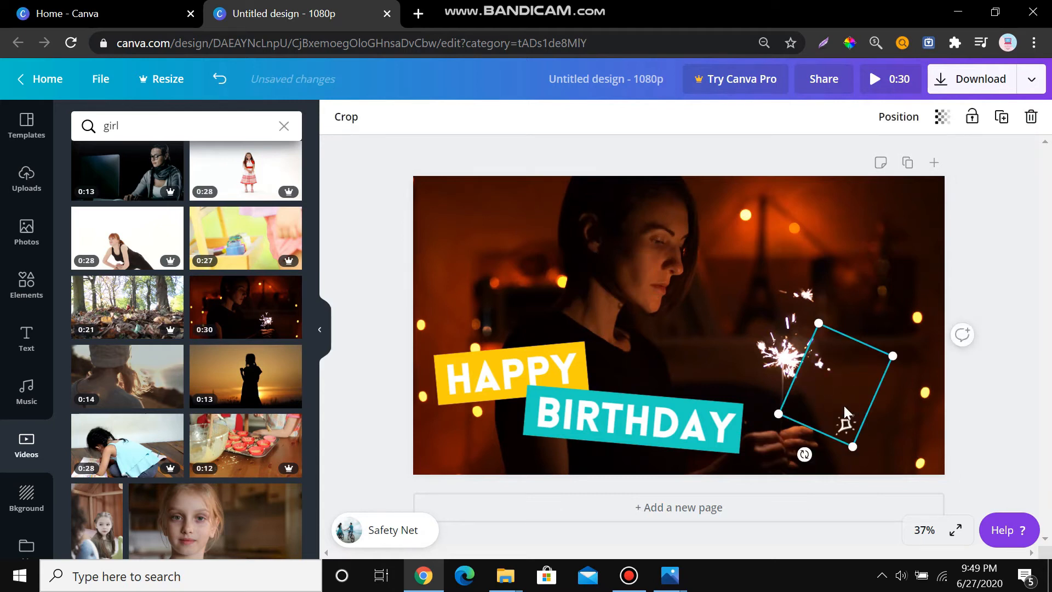
{"action": "key", "text": "Delete"}
Step: Search the elements library for "/hearts", correcting the misspelled first search
{"action": "left_click", "coordinate": [29, 286]}
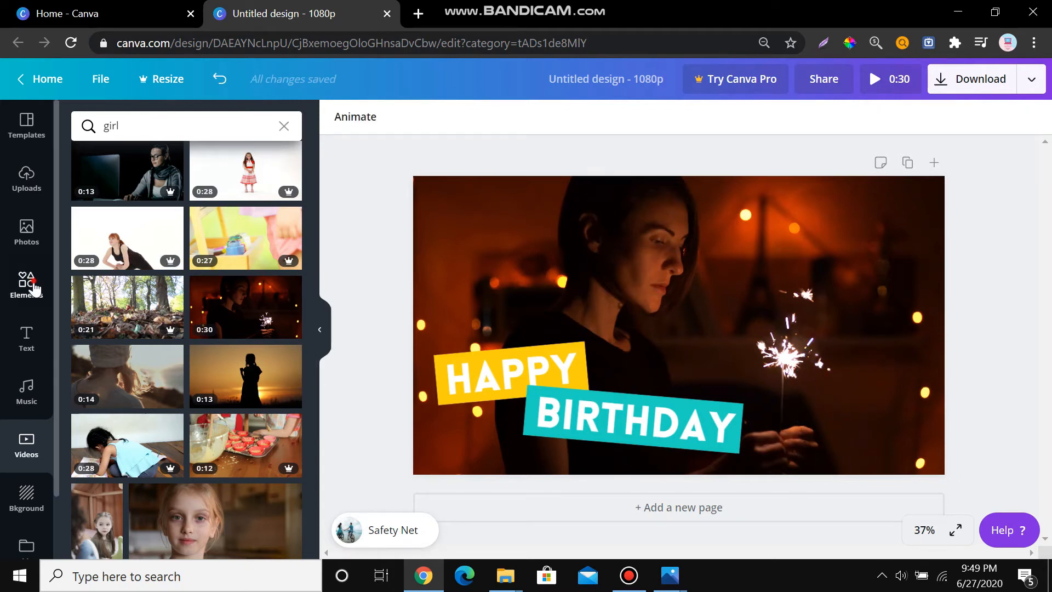
{"action": "left_click", "coordinate": [162, 128]}
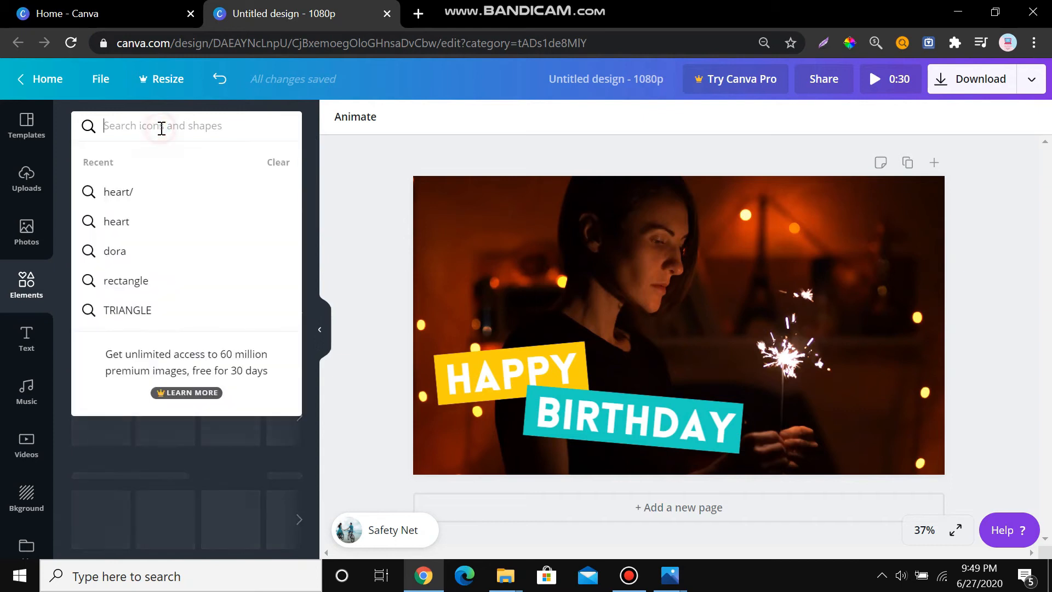
{"action": "type", "text": "/"}
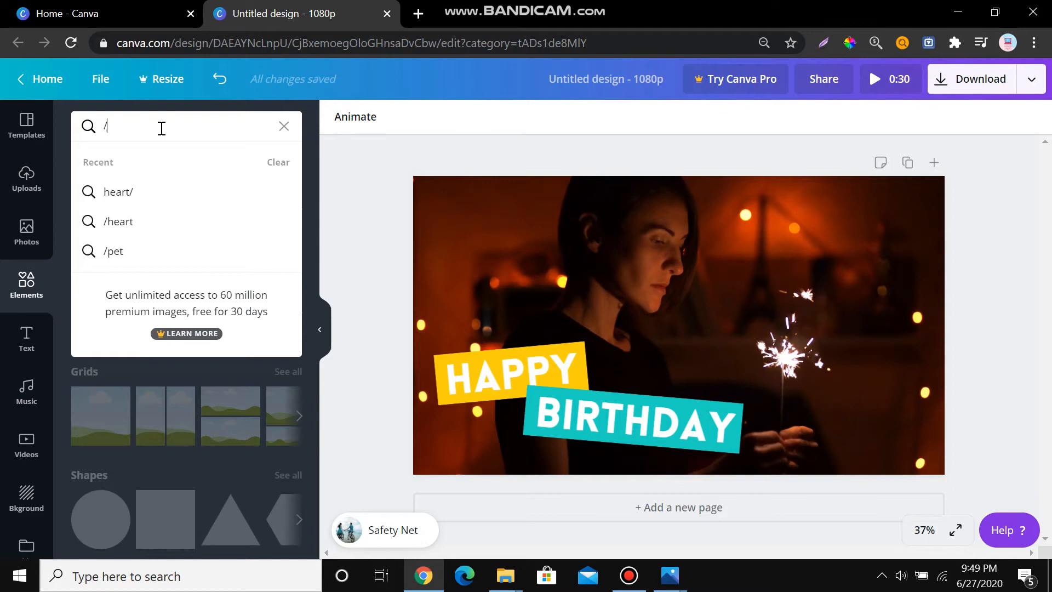
{"action": "type", "text": "herts"}
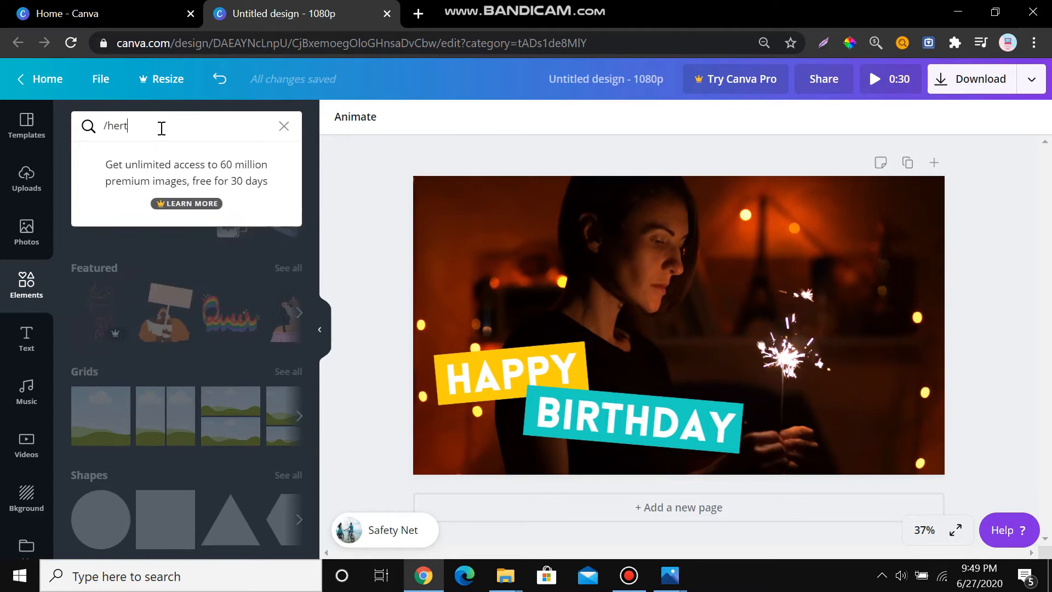
{"action": "key", "text": "Return"}
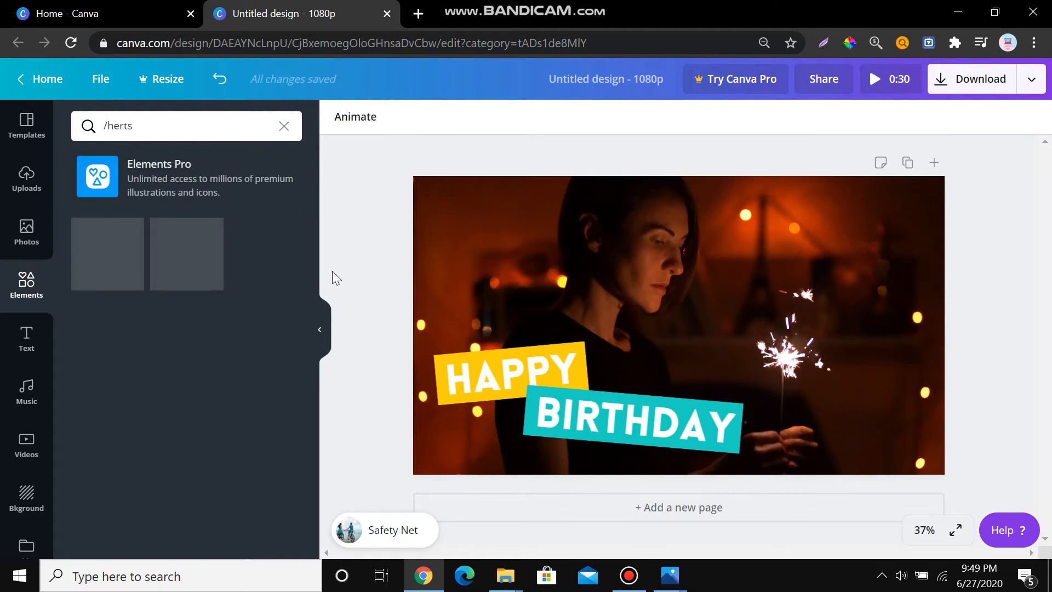
{"action": "left_click", "coordinate": [139, 127]}
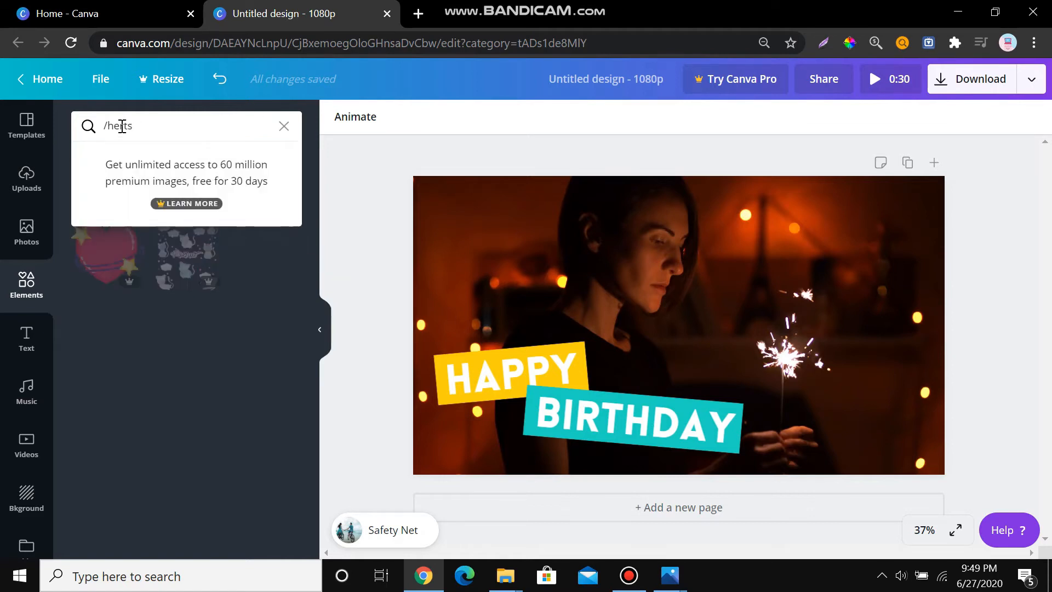
{"action": "key", "text": "BackSpace"}
{"action": "key", "text": "BackSpace"}
{"action": "type", "text": "a"}
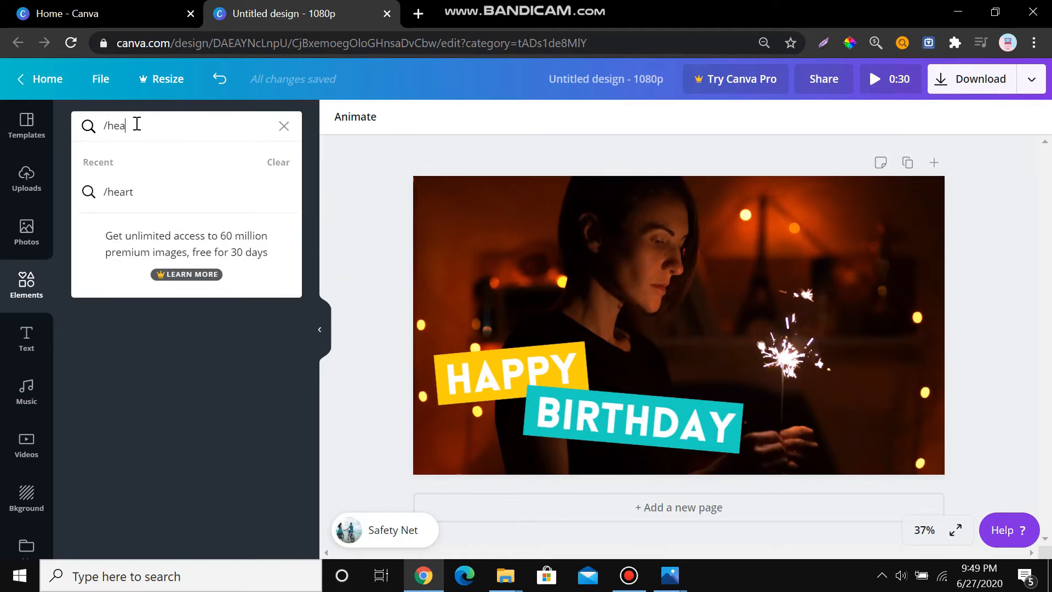
{"action": "type", "text": "rts"}
{"action": "key", "text": "Return"}
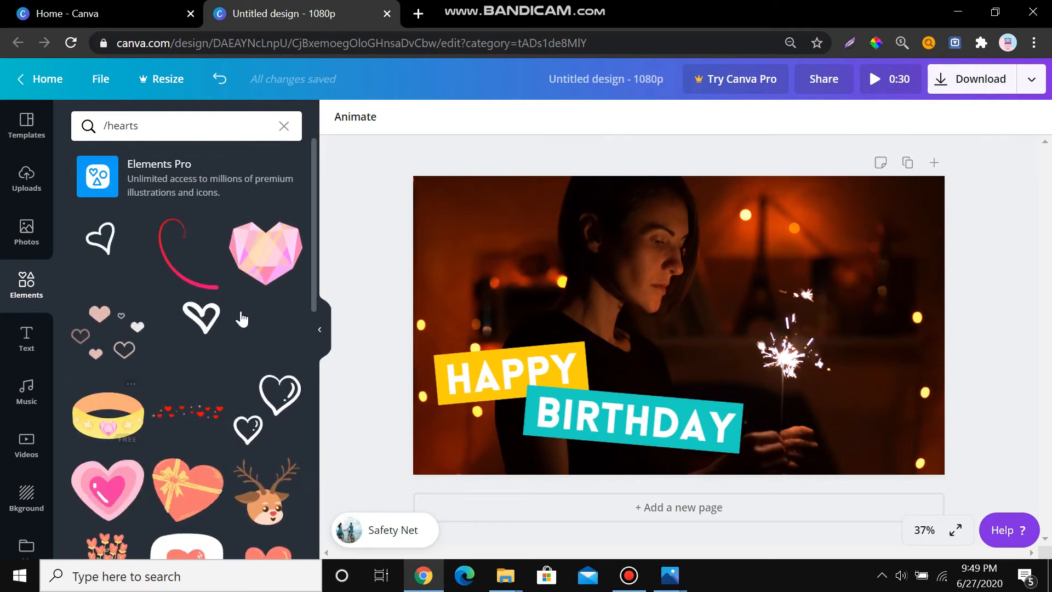
Step: Add the animated pink faceted heart, shrink it, and place it above the word HAPPY in the page's upper-left corner
{"action": "left_click", "coordinate": [268, 248]}
{"action": "left_click_drag", "start_coordinate": [808, 444], "coordinate": [613, 337]}
{"action": "left_click_drag", "start_coordinate": [603, 266], "coordinate": [490, 266]}
{"action": "left_click", "coordinate": [350, 277]}
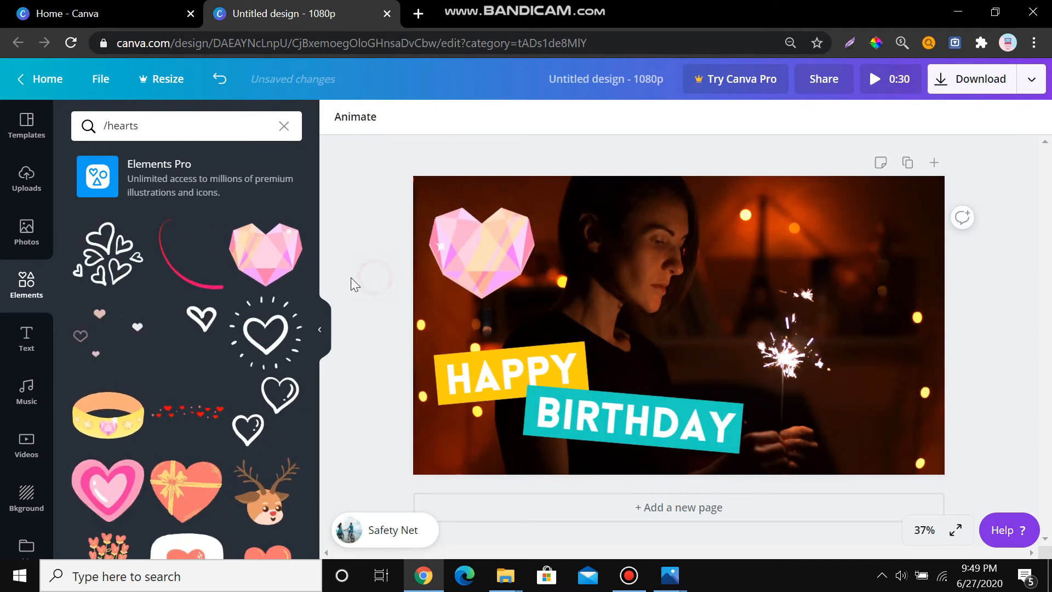
Step: Replace the elements search term with "/fireworks" and run the search
{"action": "left_click", "coordinate": [218, 124]}
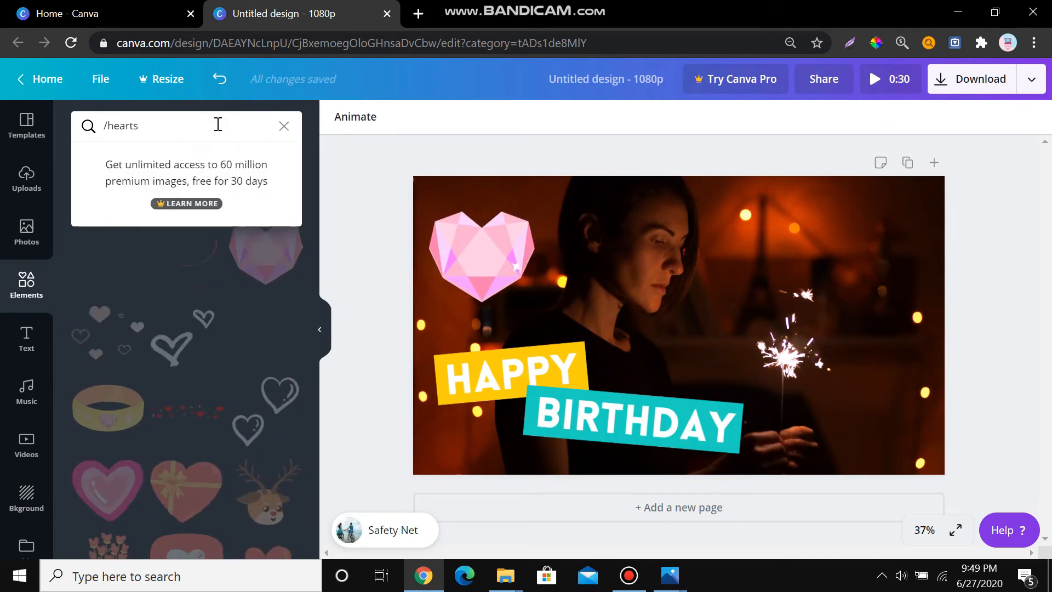
{"action": "key", "text": "BackSpace"}
{"action": "key", "text": "BackSpace"}
{"action": "key", "text": "BackSpace"}
{"action": "key", "text": "BackSpace"}
{"action": "key", "text": "BackSpace"}
{"action": "key", "text": "BackSpace"}
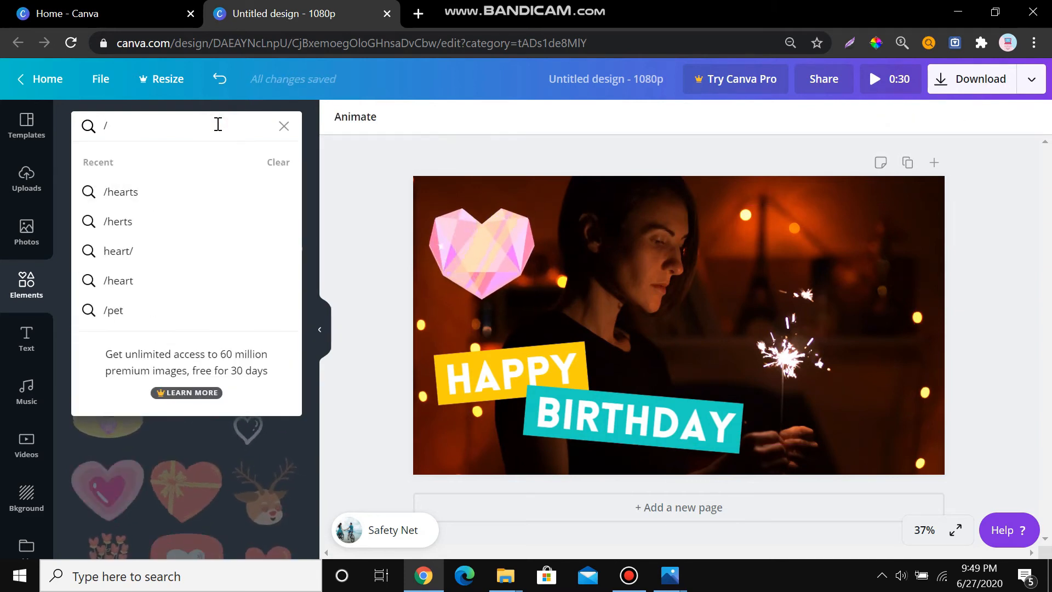
{"action": "type", "text": "fireworks"}
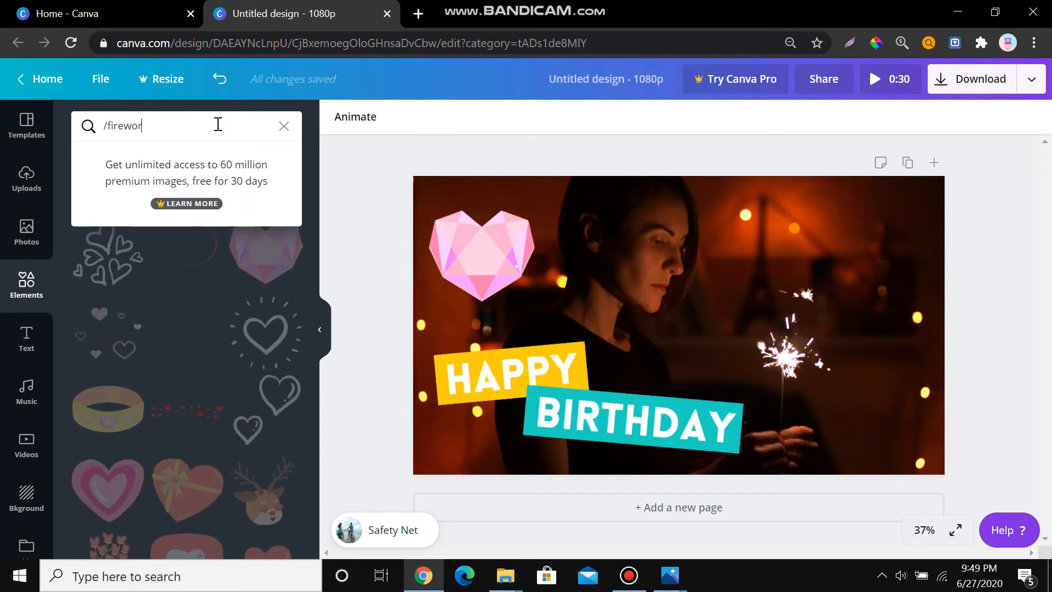
{"action": "key", "text": "Return"}
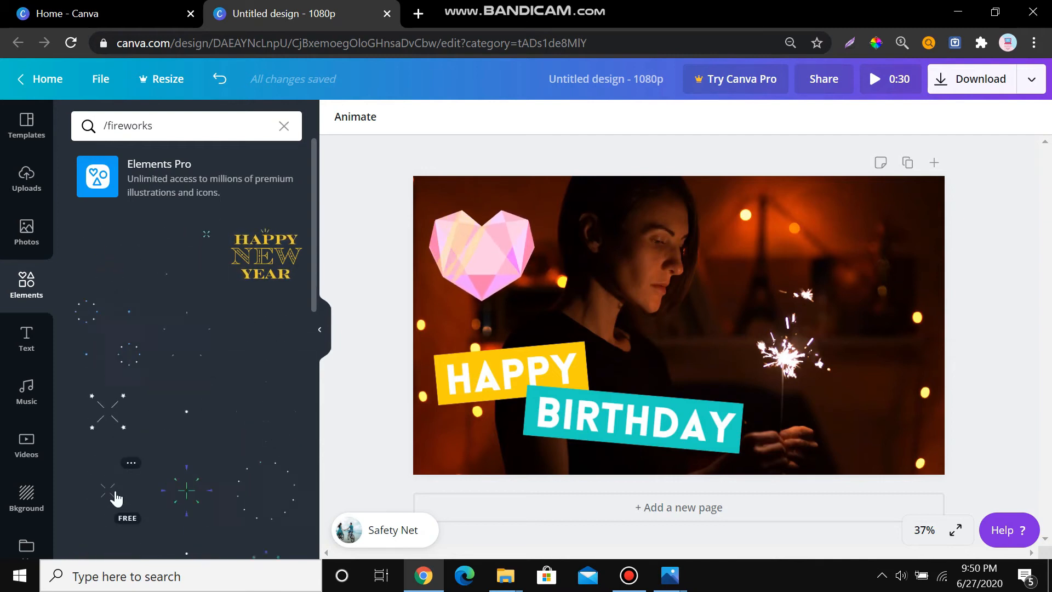
Step: Add an animated white firework graphic, shrink it, and place it beside the woman's hands in the page's lower-right corner
{"action": "left_click", "coordinate": [258, 498]}
{"action": "left_click_drag", "start_coordinate": [798, 445], "coordinate": [681, 329]}
{"action": "left_click_drag", "start_coordinate": [680, 290], "coordinate": [873, 426]}
{"action": "left_click", "coordinate": [967, 426]}
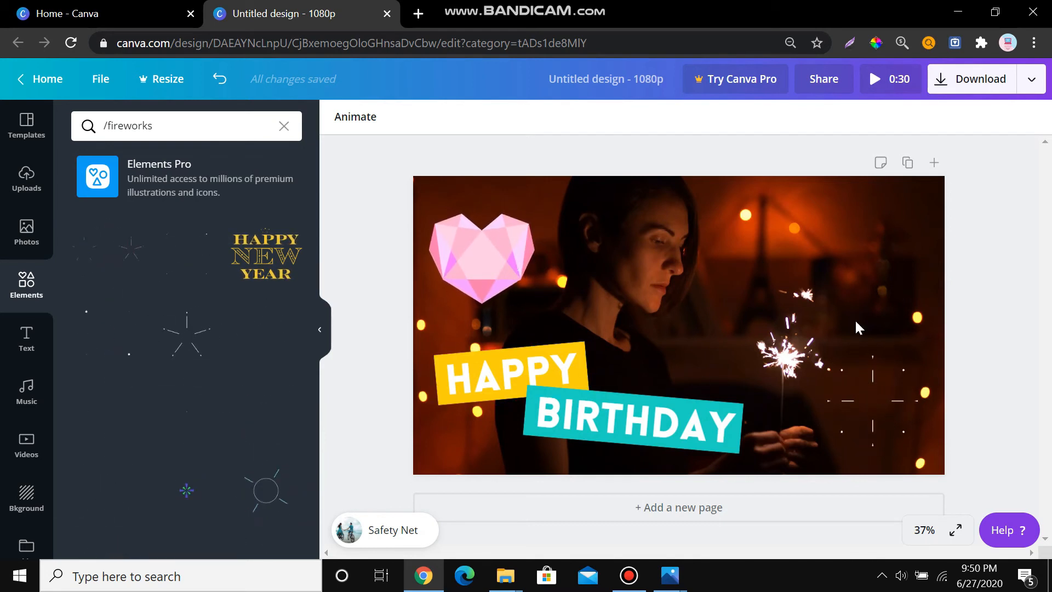
Step: Add a second animated white firework burst, reduce its size, and place it over the first firework in the page's lower-right corner
{"action": "left_click", "coordinate": [111, 502]}
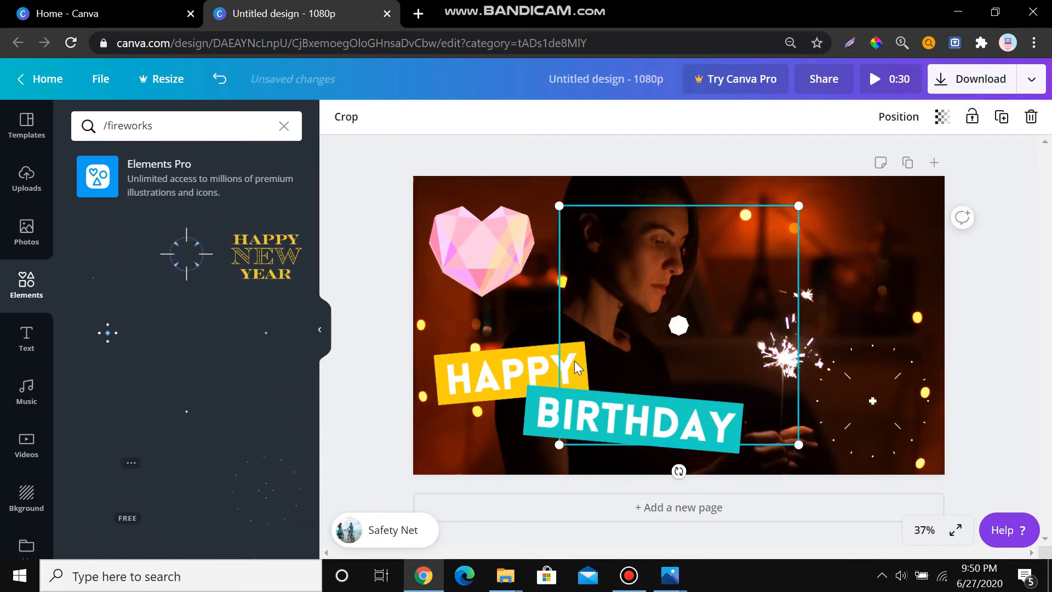
{"action": "left_click_drag", "start_coordinate": [798, 444], "coordinate": [731, 400]}
{"action": "left_click_drag", "start_coordinate": [625, 285], "coordinate": [843, 386]}
{"action": "left_click", "coordinate": [1009, 292]}
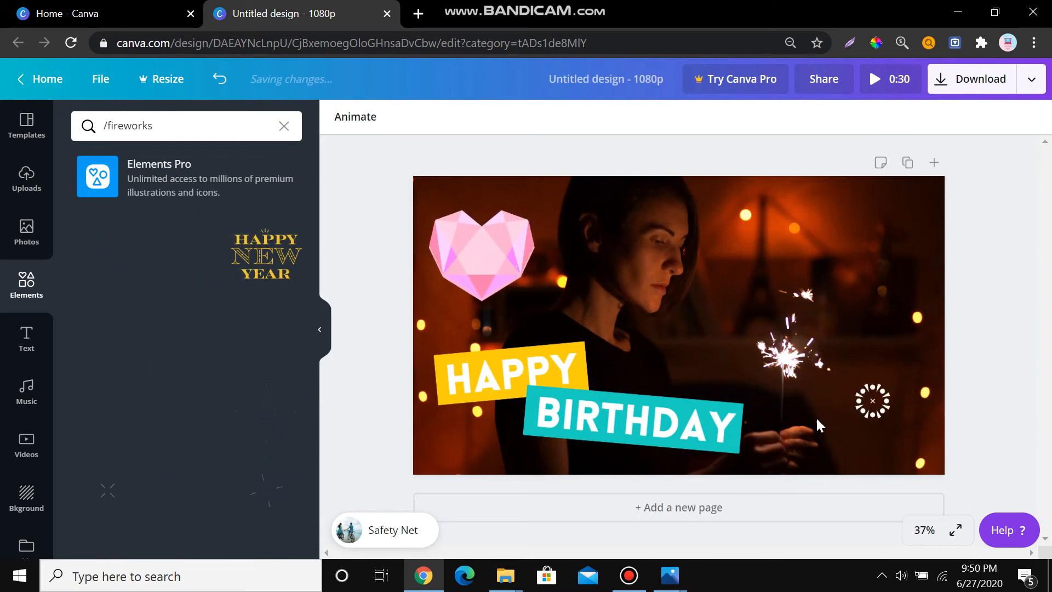
Step: Replace the elements search term with "/diamonds" and run the search
{"action": "left_click_drag", "start_coordinate": [316, 302], "coordinate": [317, 207]}
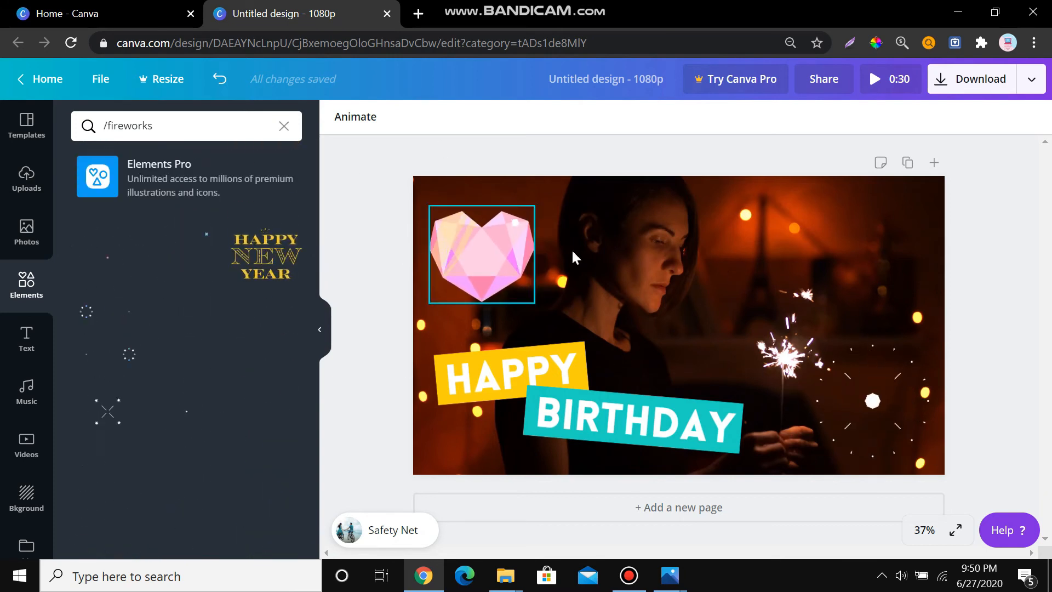
{"action": "left_click_drag", "start_coordinate": [164, 125], "coordinate": [107, 126]}
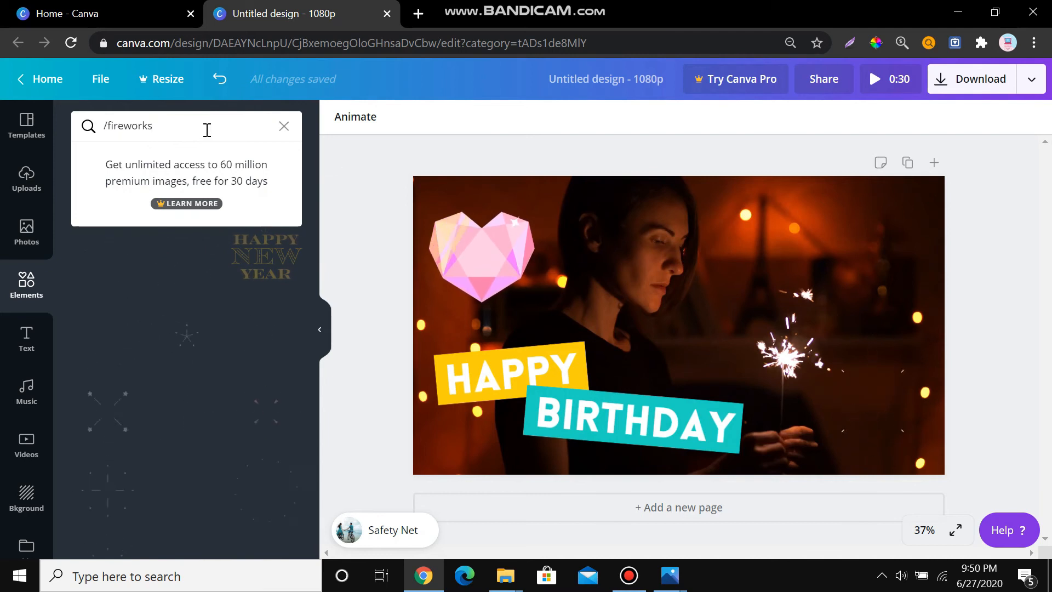
{"action": "left_click_drag", "start_coordinate": [171, 128], "coordinate": [108, 127]}
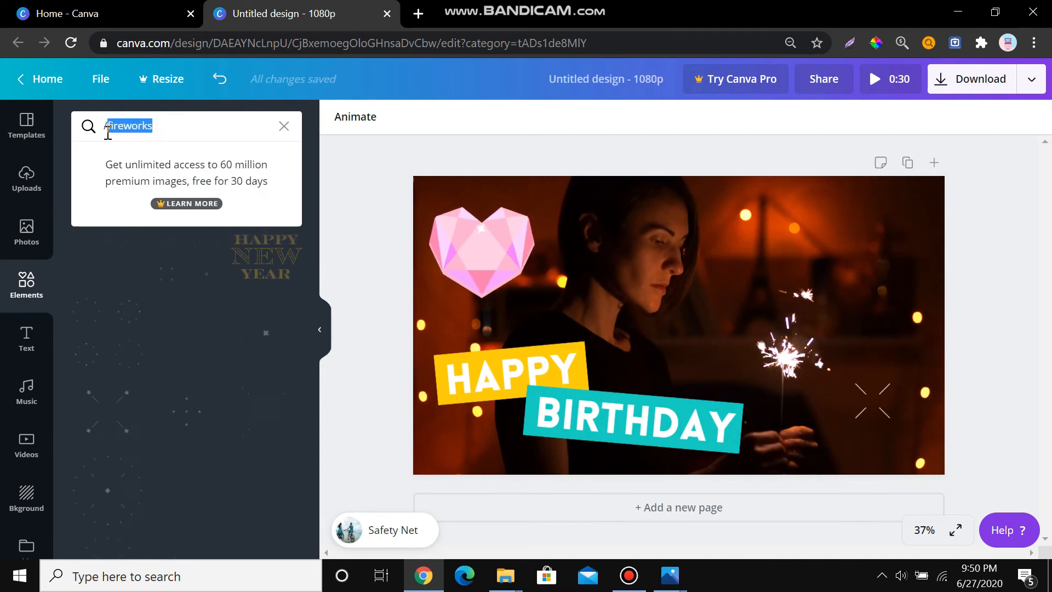
{"action": "key", "text": "BackSpace"}
{"action": "type", "text": "e"}
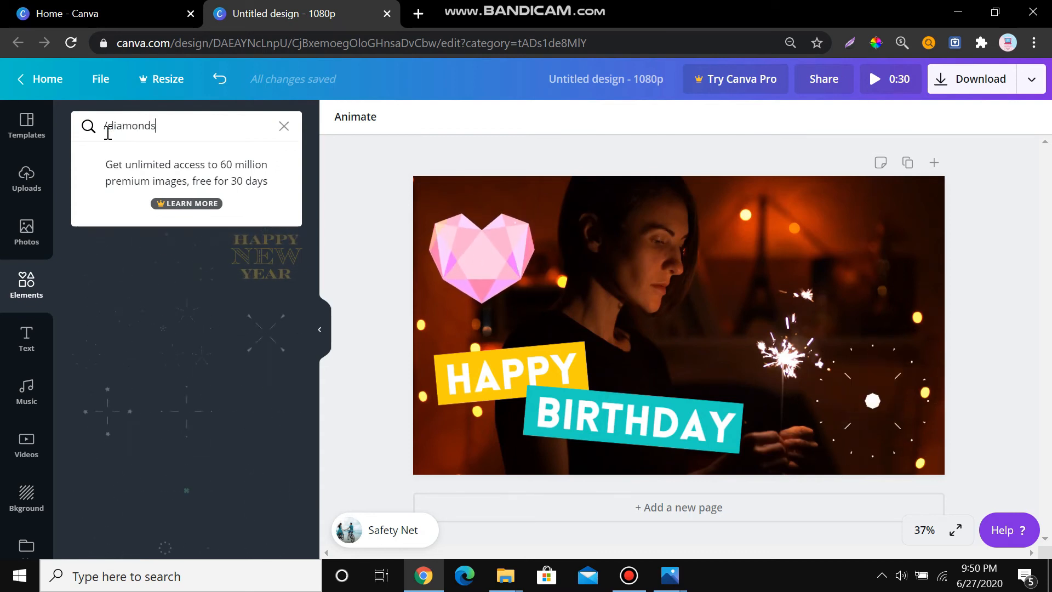
{"action": "key", "text": "Return"}
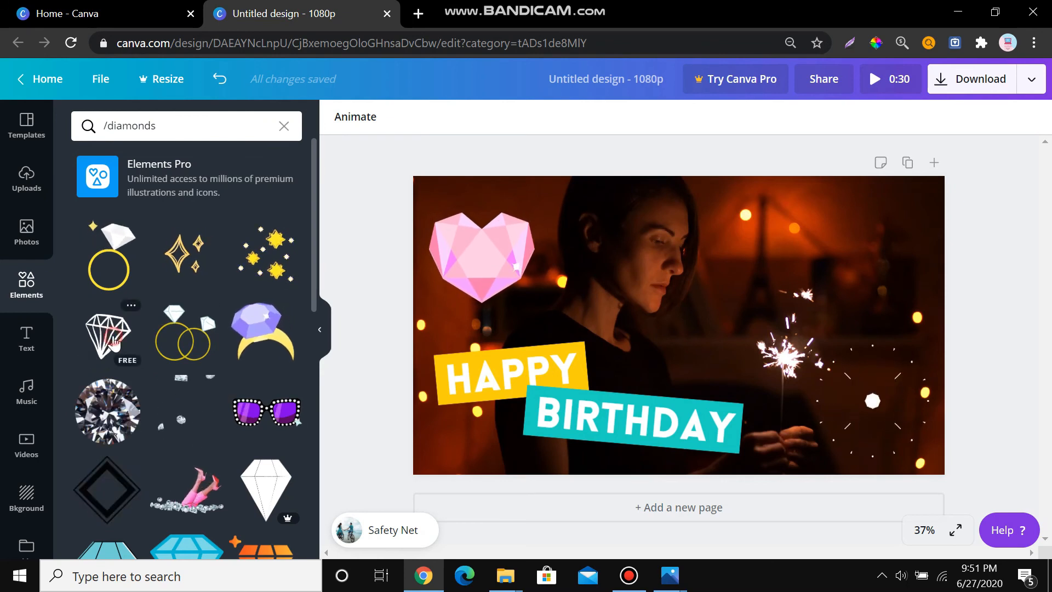
Step: Add the white outlined diamond graphic, shrink it, and move it to the upper-right part of the page
{"action": "left_click", "coordinate": [80, 362]}
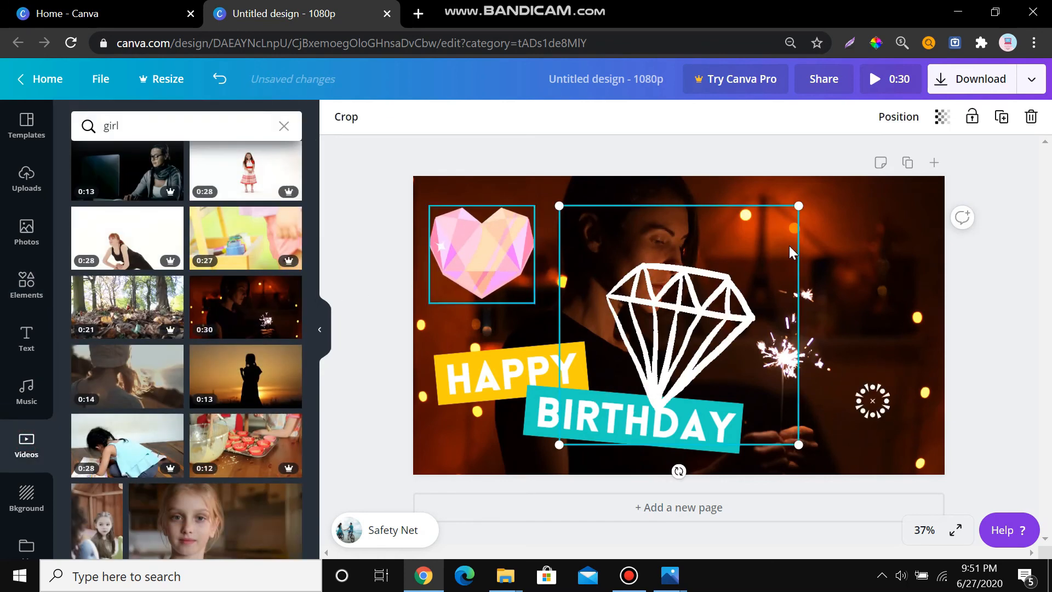
{"action": "left_click_drag", "start_coordinate": [798, 444], "coordinate": [617, 283]}
{"action": "left_click_drag", "start_coordinate": [734, 225], "coordinate": [916, 244]}
{"action": "left_click", "coordinate": [1041, 289]}
Step: Delete the pink heart and move the white diamond into its place above the word HAPPY
{"action": "left_click", "coordinate": [485, 277]}
{"action": "key", "text": "Delete"}
{"action": "left_click_drag", "start_coordinate": [833, 264], "coordinate": [475, 248]}
{"action": "left_click", "coordinate": [356, 310]}
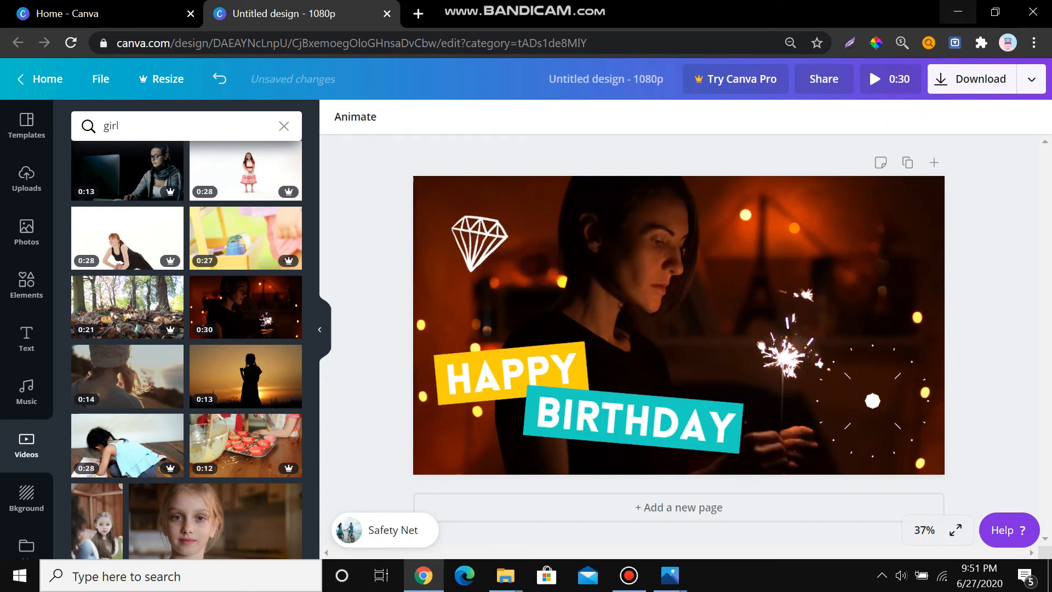
Step: Preview the birthday video with its diamond and firework graphics, and return to the editor
{"action": "left_click", "coordinate": [893, 80]}
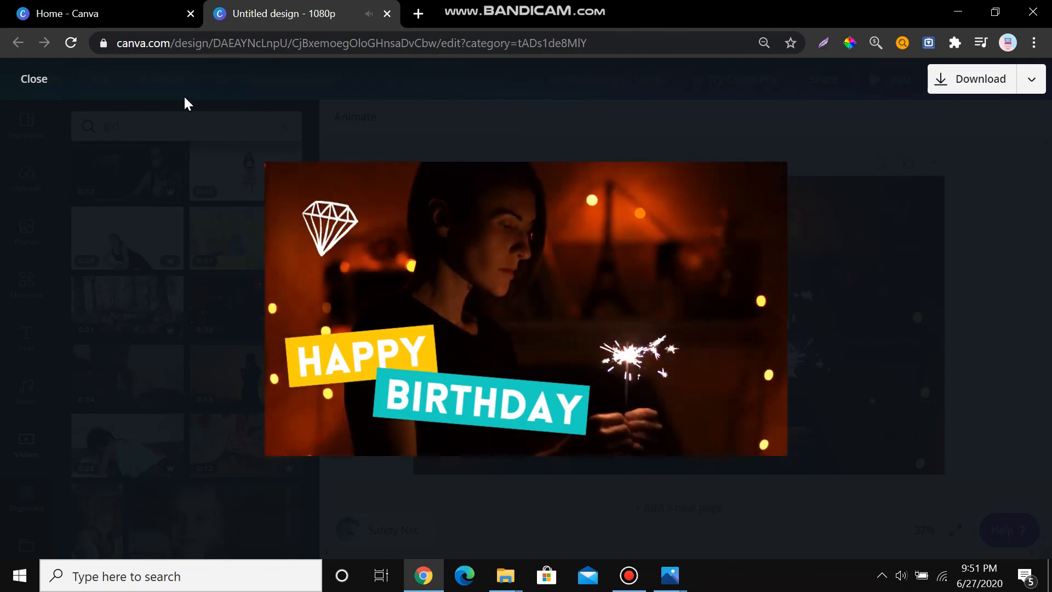
{"action": "left_click", "coordinate": [40, 82]}
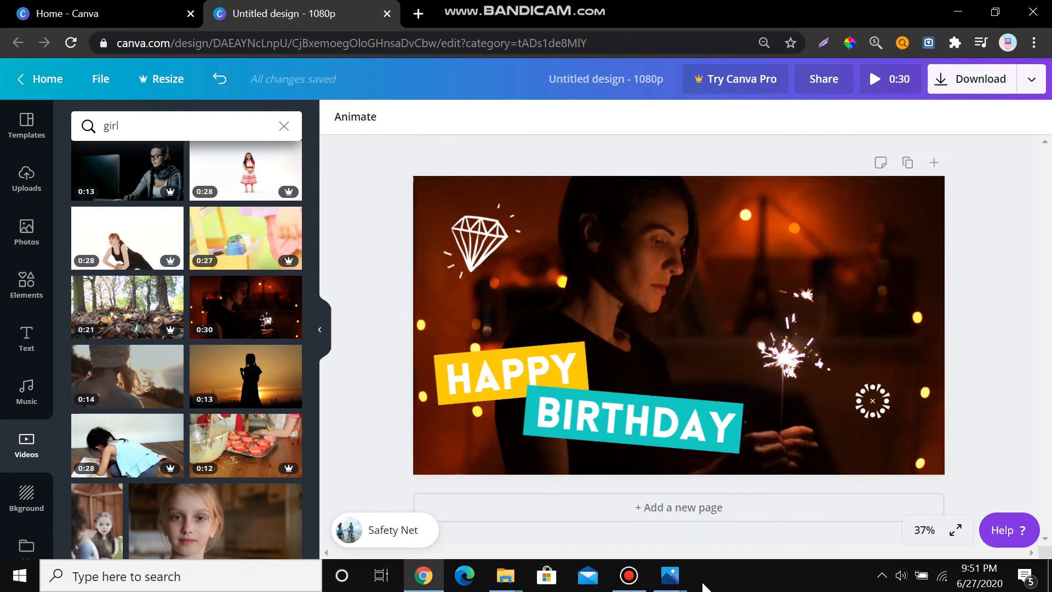
Step: Switch to the image already open in the Photos app
{"action": "mouse_move", "coordinate": [679, 589]}
{"action": "left_click", "coordinate": [606, 508]}
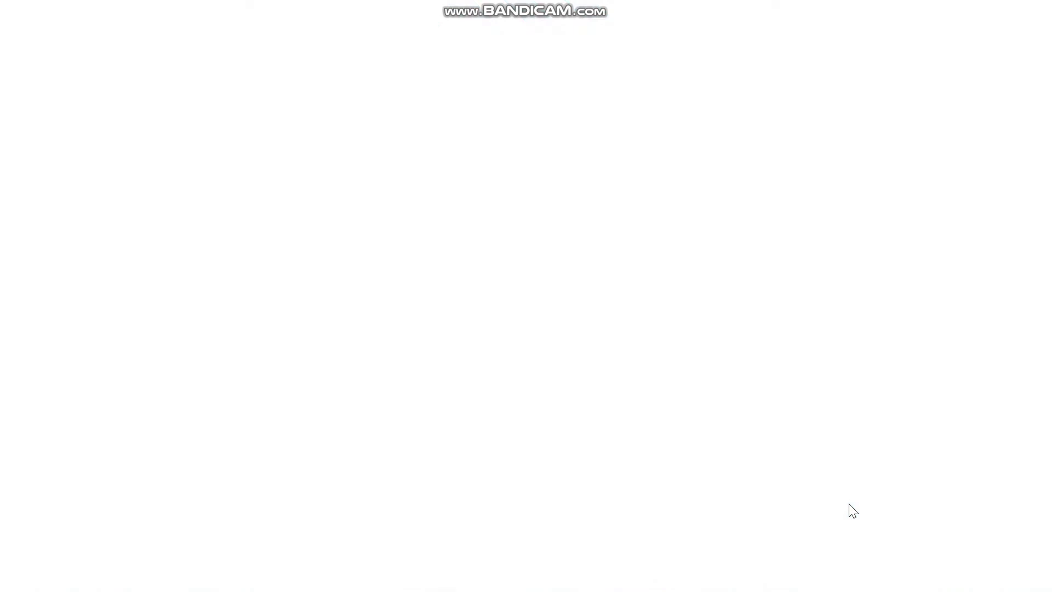